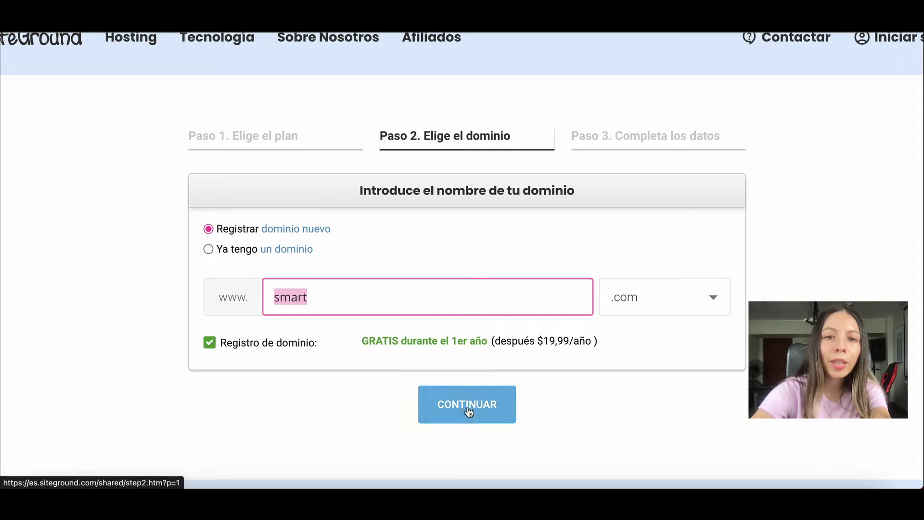
- Submit smart with the .com extension as the new domain to register
{"action": "left_click", "coordinate": [464, 408]}
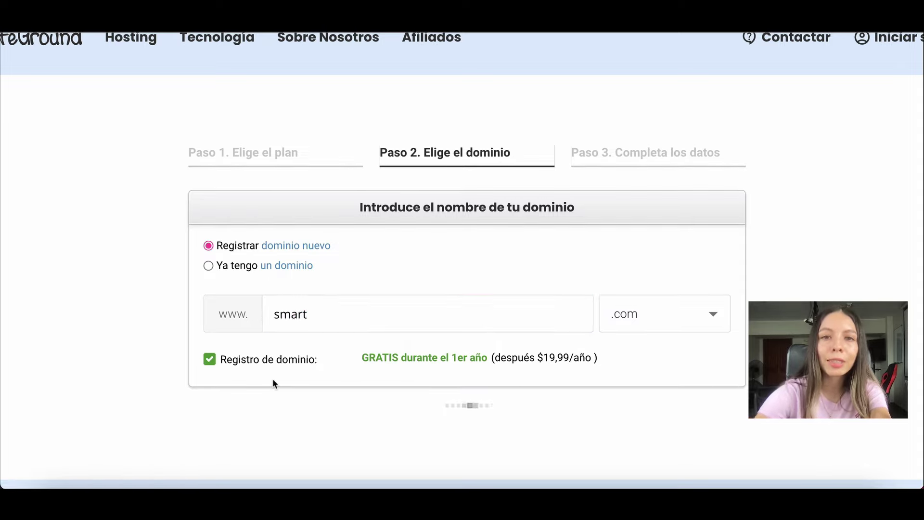
- Since smart.com is unavailable, change the domain to smartprueba, keep .com, and submit it
{"action": "left_click_drag", "start_coordinate": [204, 329], "coordinate": [438, 333]}
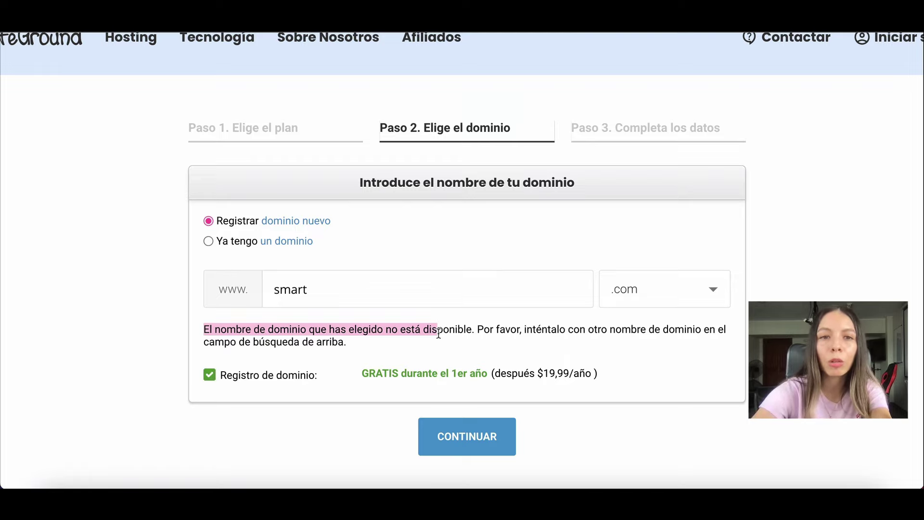
{"action": "left_click", "coordinate": [307, 290]}
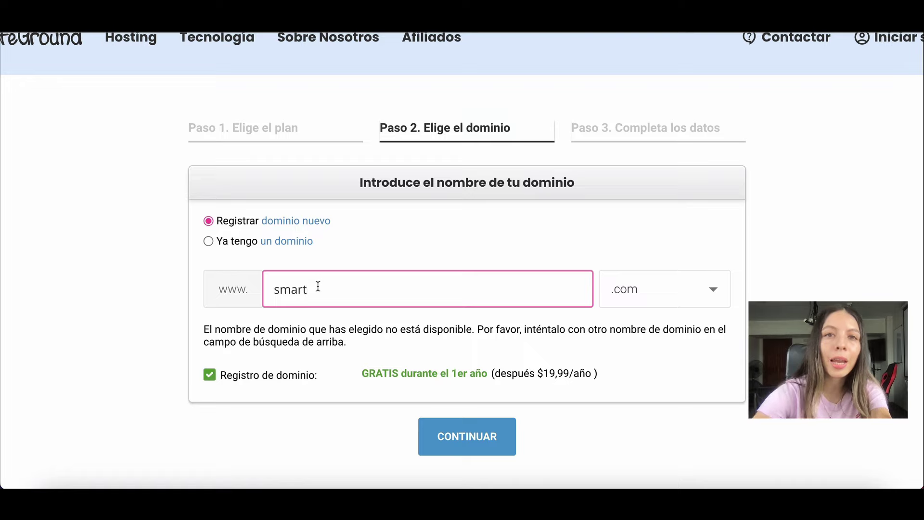
{"action": "scroll", "coordinate": [318, 286], "scroll_direction": "down", "scroll_amount": 1}
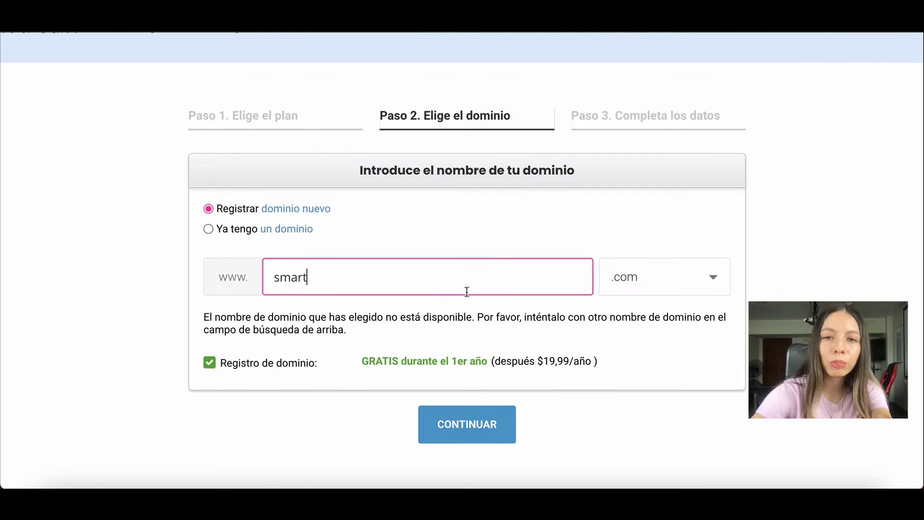
{"action": "left_click", "coordinate": [663, 279]}
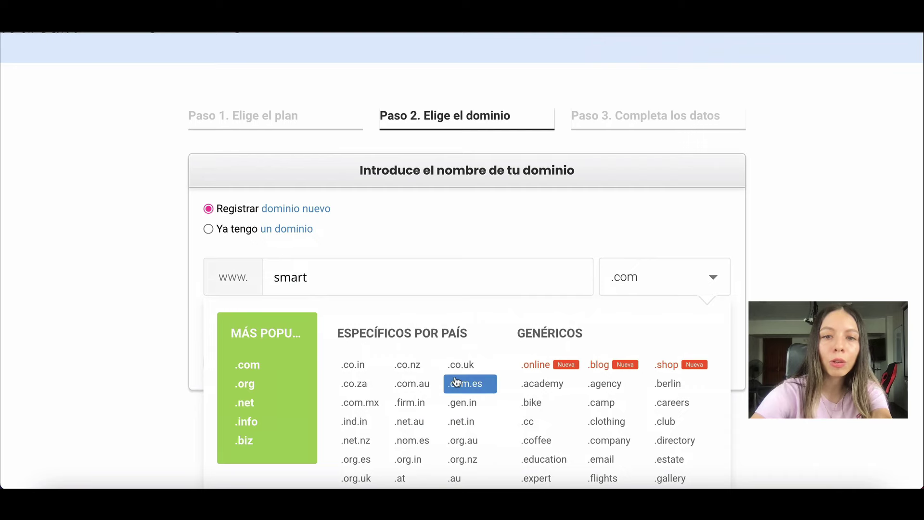
{"action": "scroll", "coordinate": [457, 382], "scroll_direction": "down", "scroll_amount": 1}
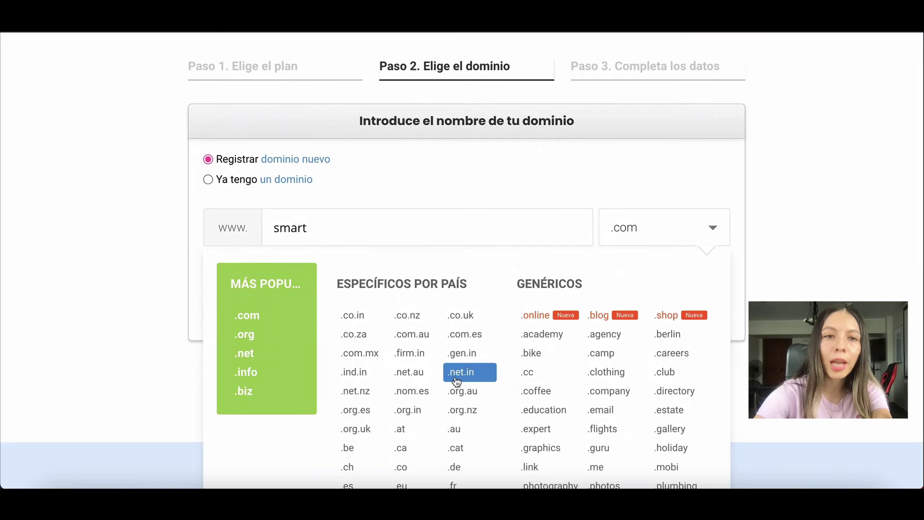
{"action": "scroll", "coordinate": [456, 381], "scroll_direction": "down", "scroll_amount": 1}
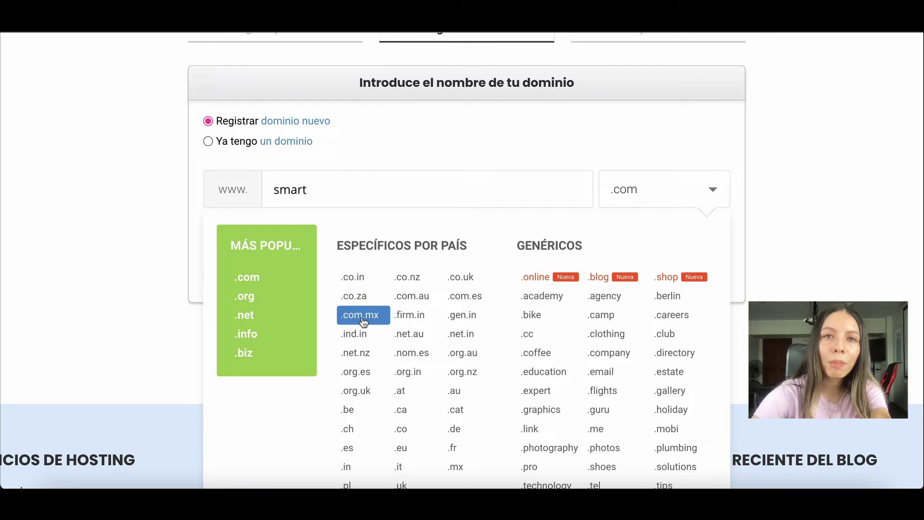
{"action": "left_click", "coordinate": [254, 278]}
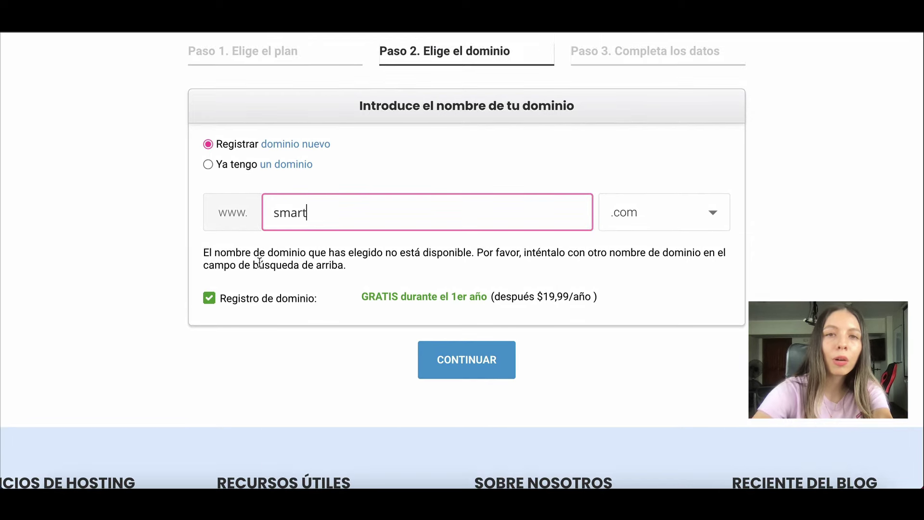
{"action": "type", "text": "prueba"}
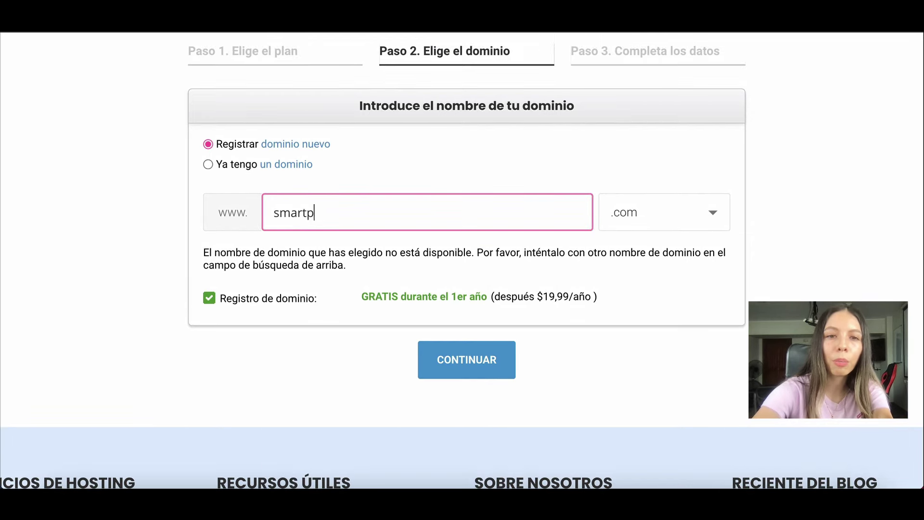
{"action": "left_click", "coordinate": [448, 358]}
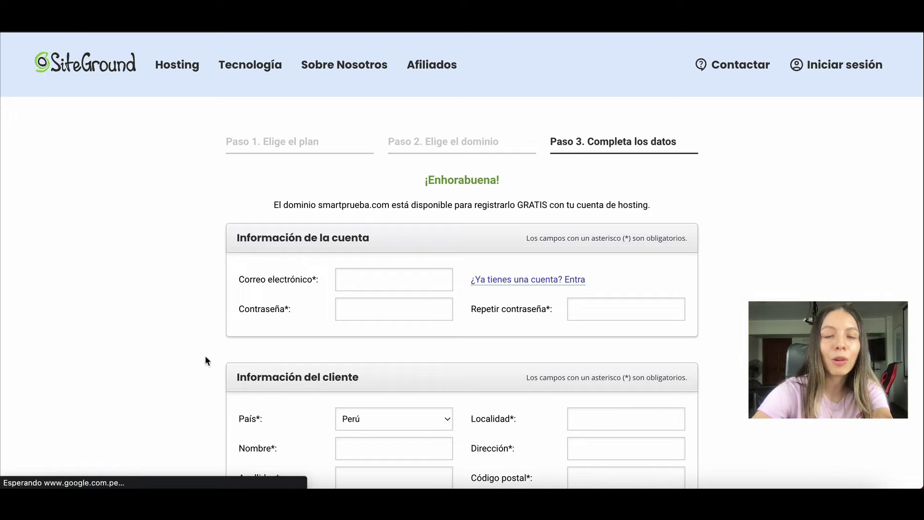
- Autofill the account e-mail, then paste the password into Contraseña and Repetir contraseña
{"action": "scroll", "coordinate": [205, 360], "scroll_direction": "down", "scroll_amount": 1}
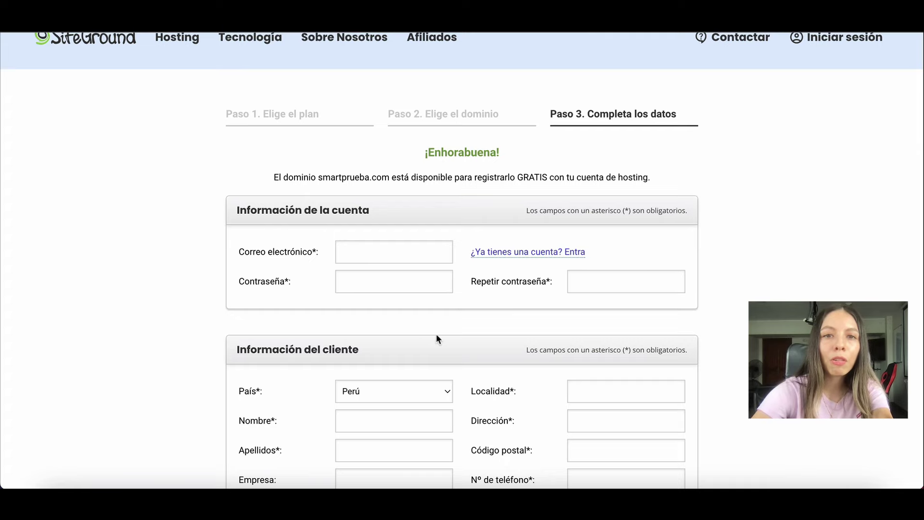
{"action": "scroll", "coordinate": [436, 333], "scroll_direction": "up", "scroll_amount": 5}
{"action": "scroll", "coordinate": [436, 335], "scroll_direction": "down", "scroll_amount": 1}
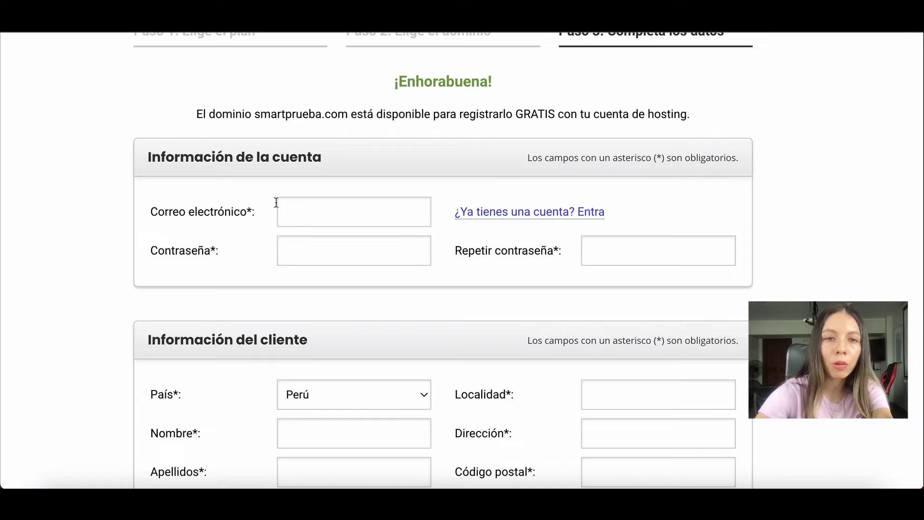
{"action": "left_click", "coordinate": [303, 214]}
{"action": "left_click", "coordinate": [307, 259]}
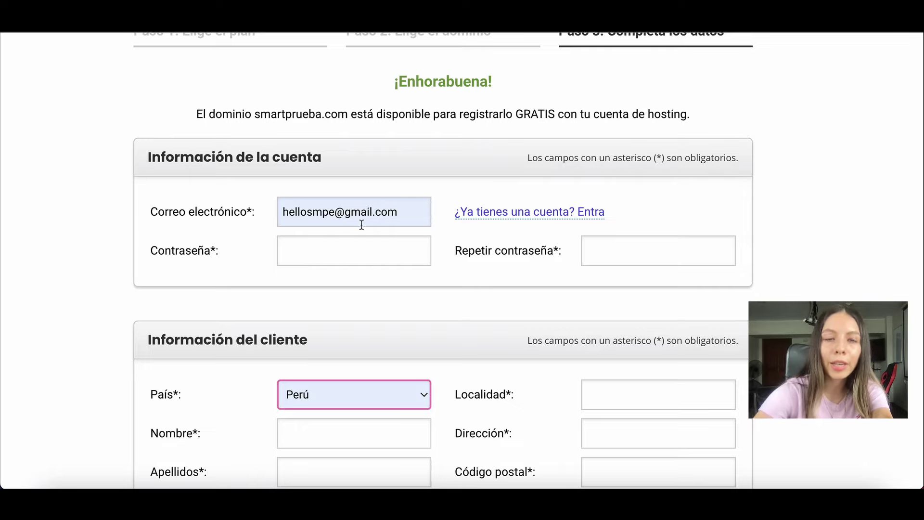
{"action": "key", "text": "ctrl+v"}
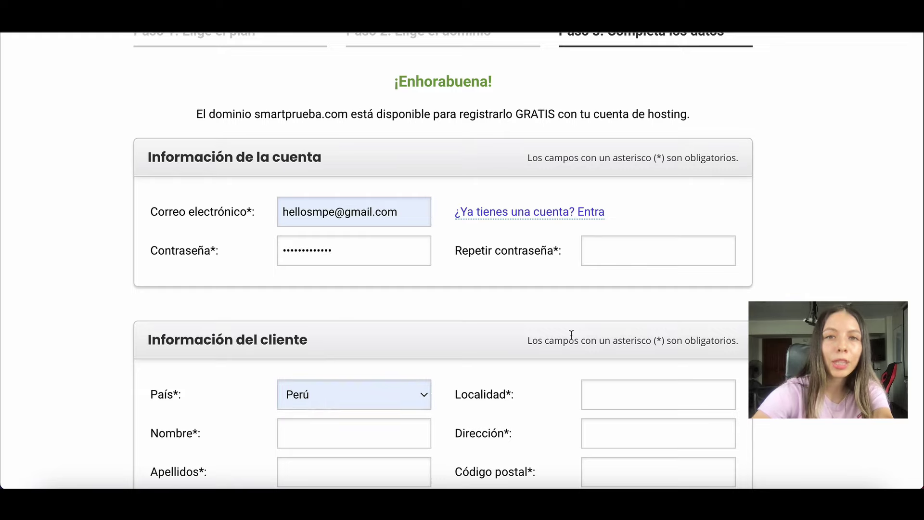
{"action": "left_click", "coordinate": [596, 255]}
{"action": "key", "text": "ctrl+v"}
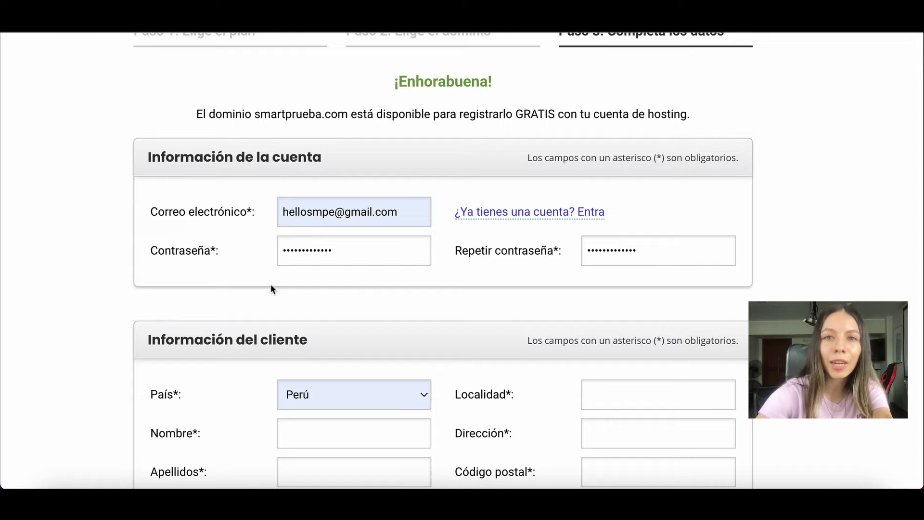
{"action": "scroll", "coordinate": [89, 350], "scroll_direction": "down", "scroll_amount": 3}
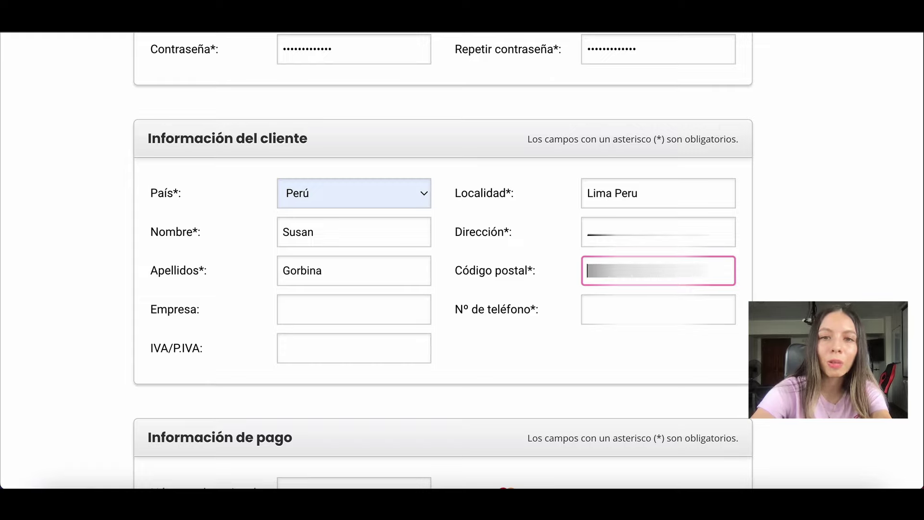
- Finish the postal code and enter the phone number in Información del cliente
{"action": "key", "text": "Tab"}
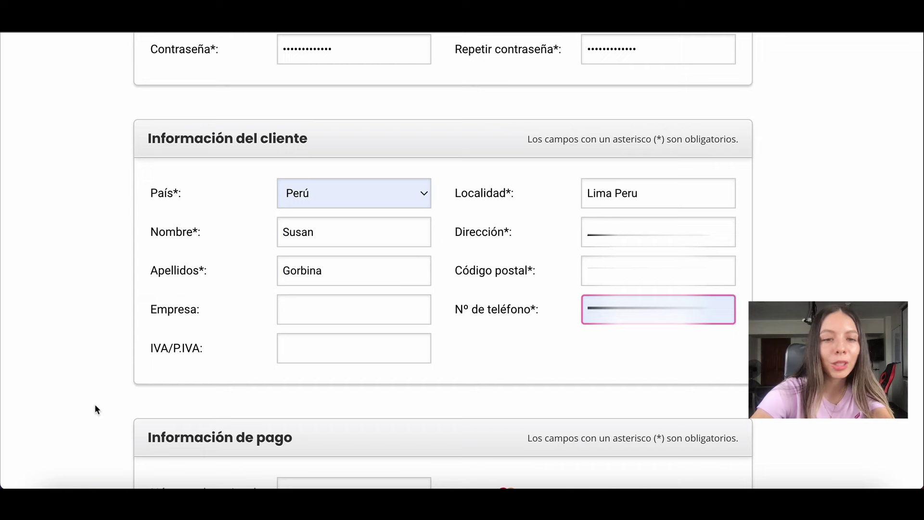
{"action": "scroll", "coordinate": [115, 411], "scroll_direction": "down", "scroll_amount": 7}
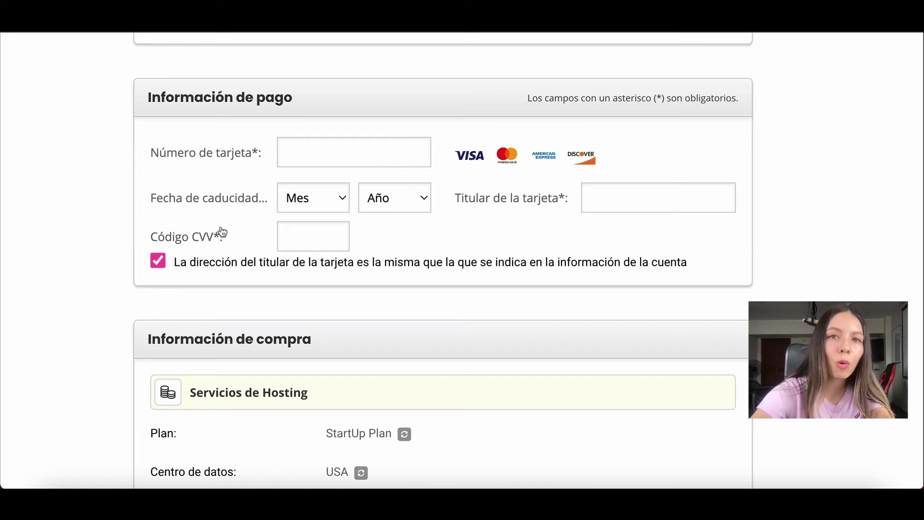
- Keep the 12-month billing period for the hosting plan
{"action": "scroll", "coordinate": [117, 304], "scroll_direction": "down", "scroll_amount": 5}
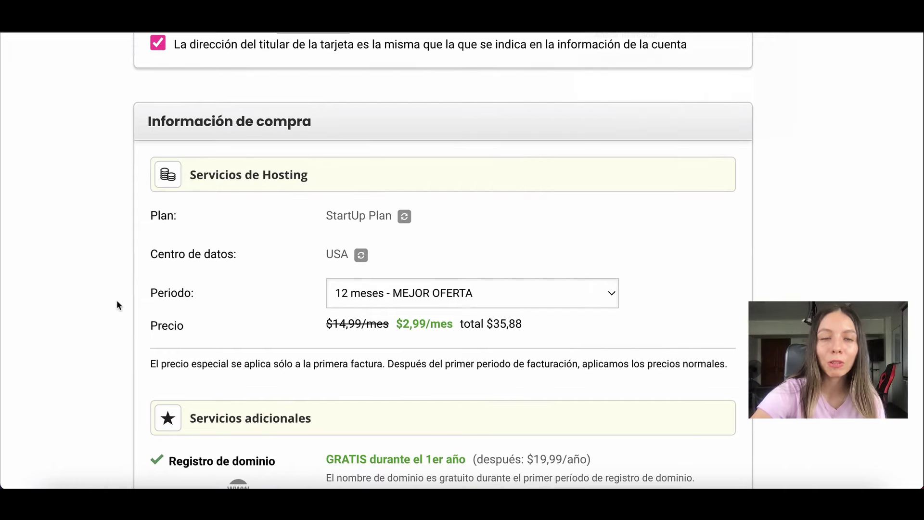
{"action": "scroll", "coordinate": [117, 303], "scroll_direction": "down", "scroll_amount": 2}
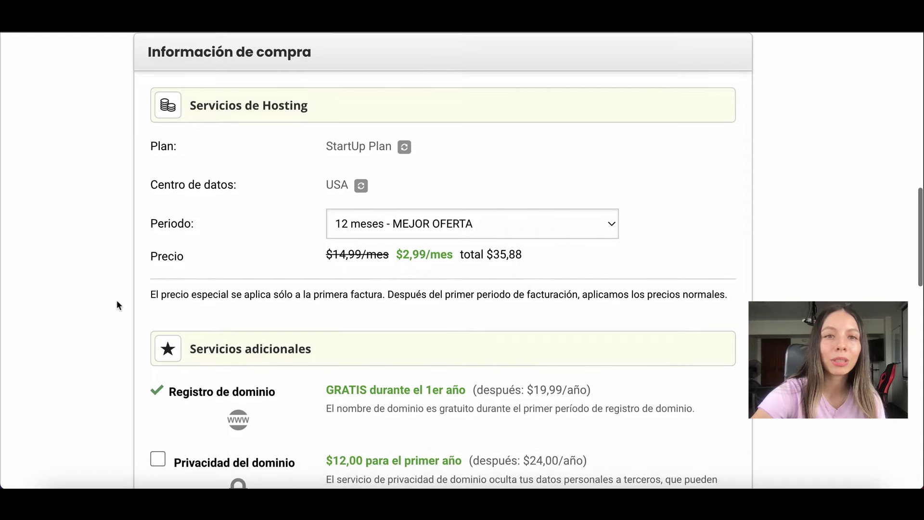
{"action": "scroll", "coordinate": [117, 305], "scroll_direction": "up", "scroll_amount": 1}
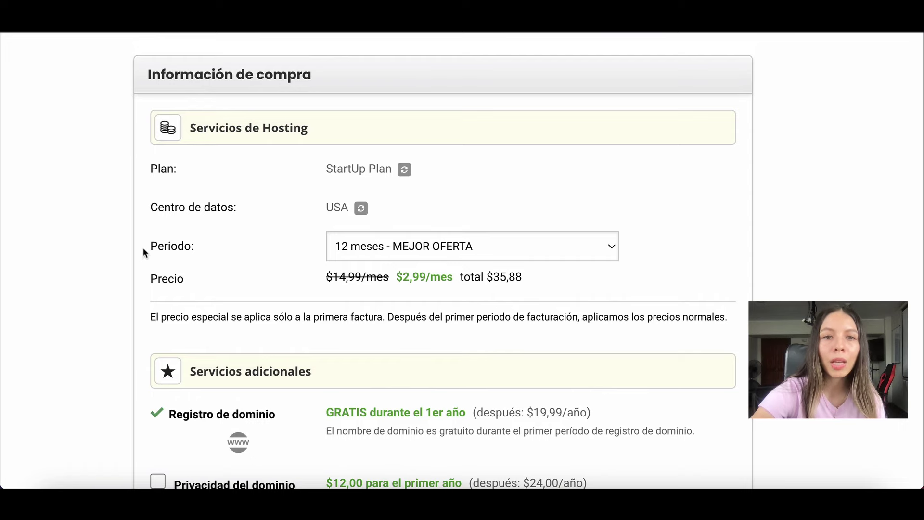
{"action": "scroll", "coordinate": [140, 264], "scroll_direction": "down", "scroll_amount": 1}
{"action": "left_click", "coordinate": [396, 209]}
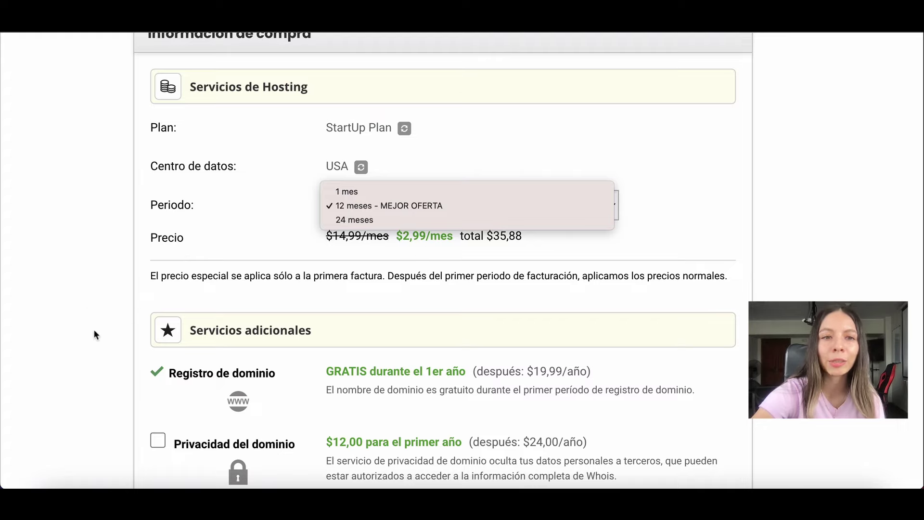
{"action": "left_click", "coordinate": [124, 354]}
- Accept the terms and service-updates boxes, then pay the 35.88 USD order
{"action": "scroll", "coordinate": [124, 353], "scroll_direction": "down", "scroll_amount": 3}
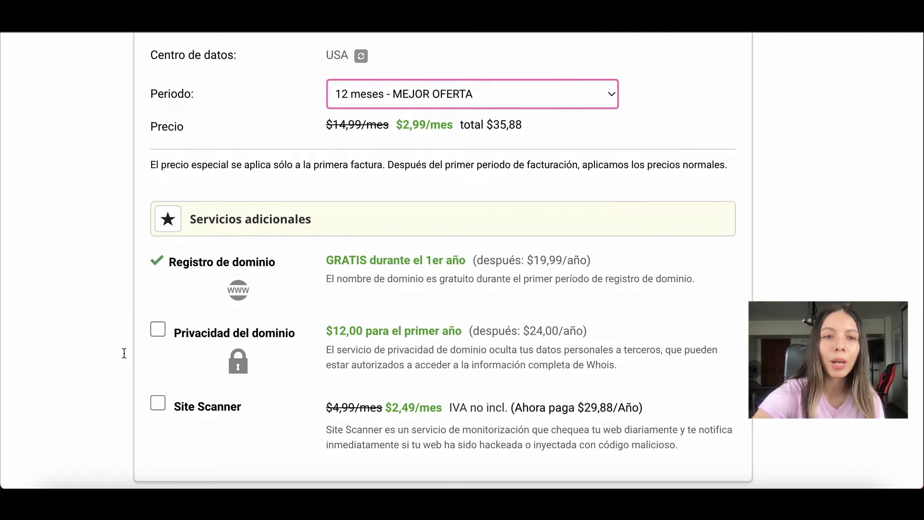
{"action": "scroll", "coordinate": [124, 354], "scroll_direction": "down", "scroll_amount": 1}
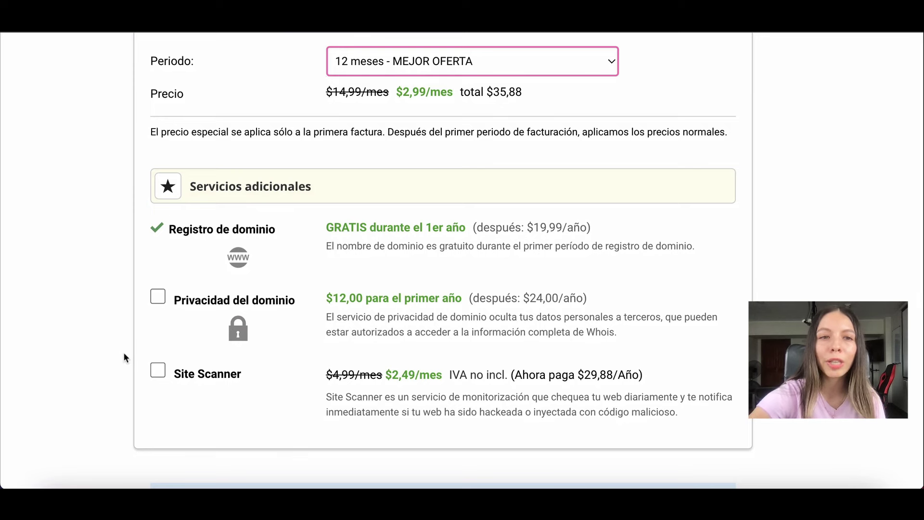
{"action": "scroll", "coordinate": [125, 354], "scroll_direction": "down", "scroll_amount": 3}
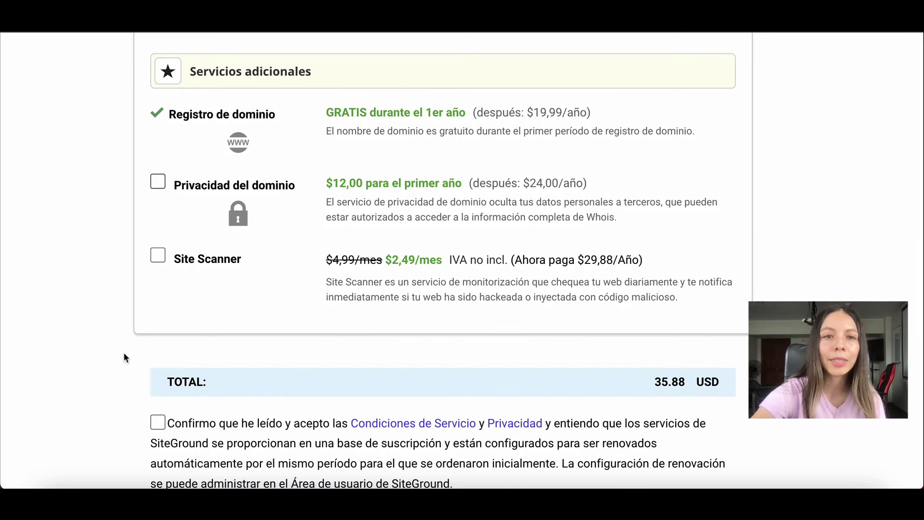
{"action": "scroll", "coordinate": [124, 357], "scroll_direction": "down", "scroll_amount": 3}
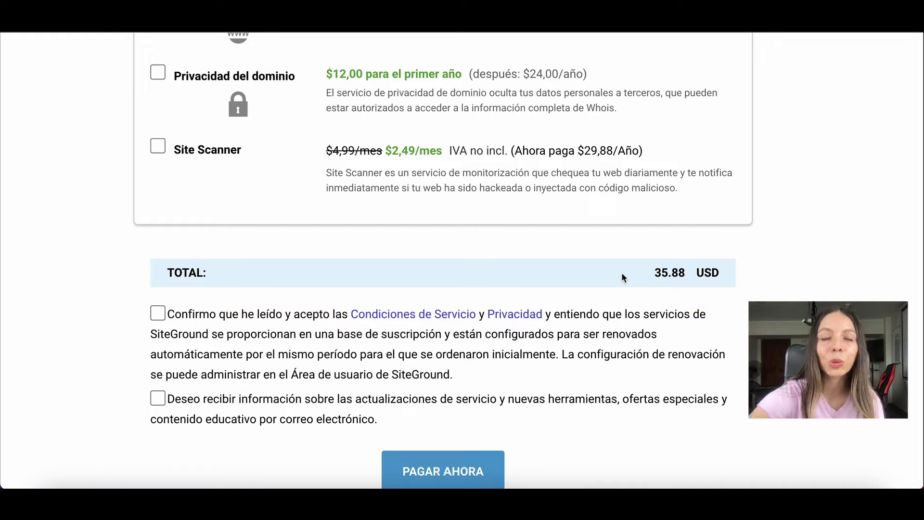
{"action": "left_click", "coordinate": [157, 313]}
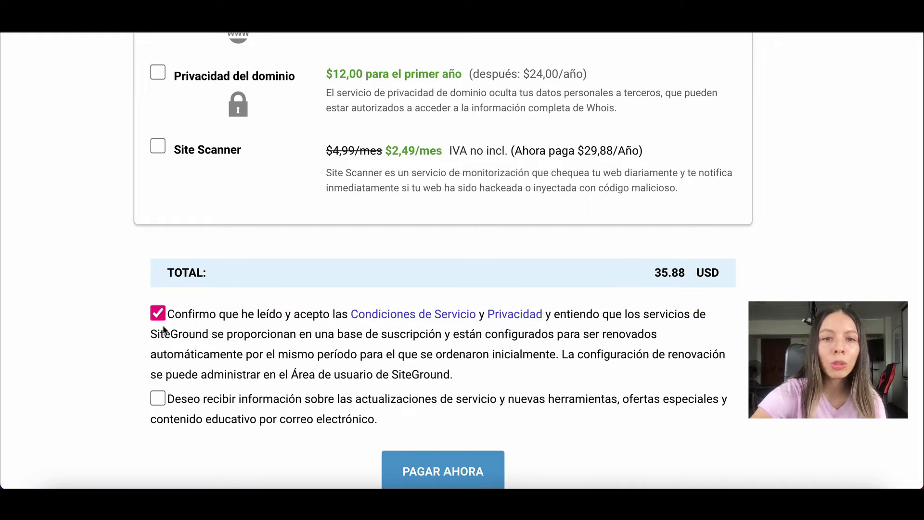
{"action": "left_click", "coordinate": [158, 398]}
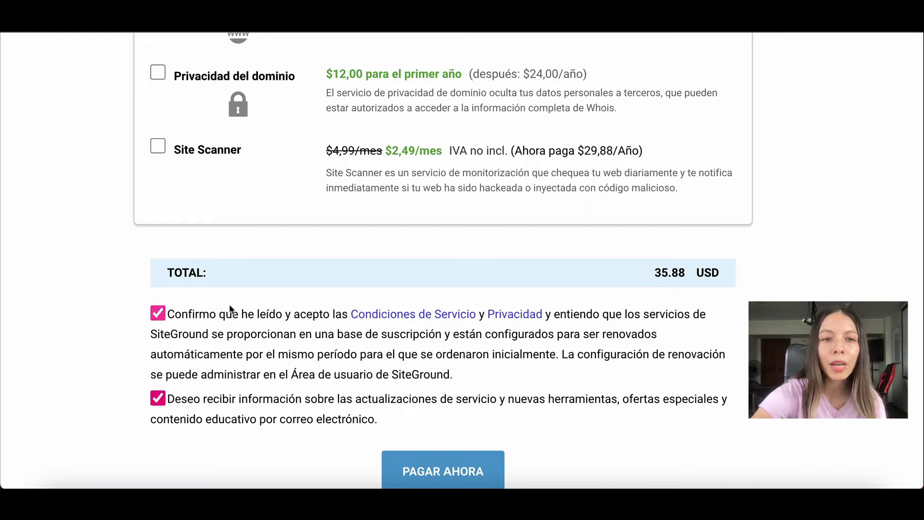
{"action": "scroll", "coordinate": [284, 398], "scroll_direction": "down", "scroll_amount": 2}
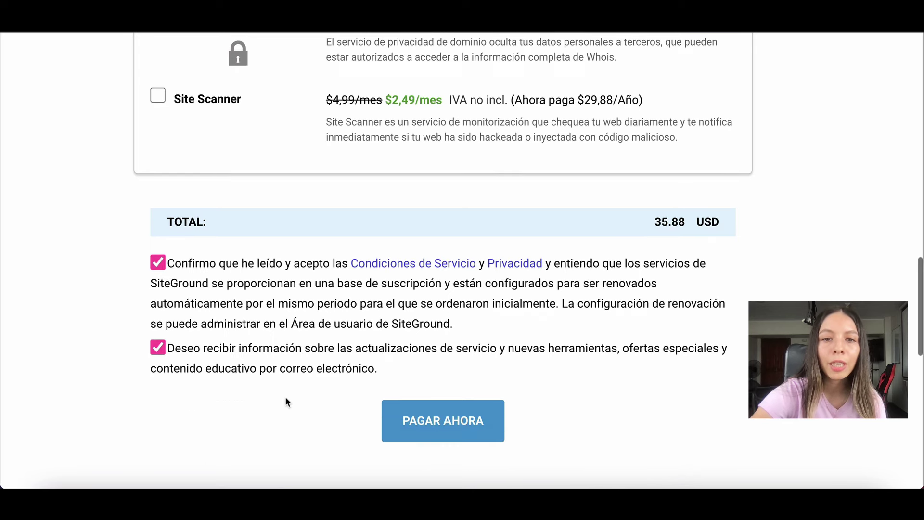
{"action": "scroll", "coordinate": [322, 413], "scroll_direction": "down", "scroll_amount": 2}
{"action": "left_click", "coordinate": [414, 428]}
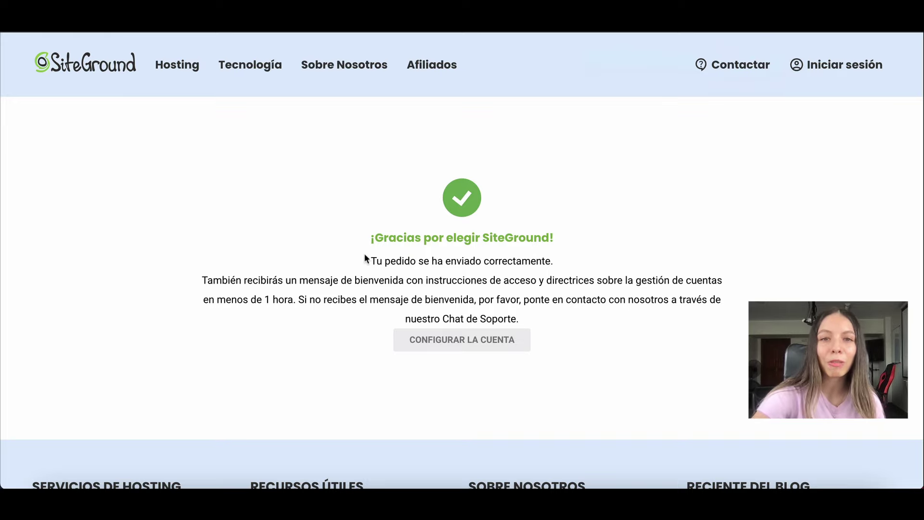
- Go from the order confirmation to account setup and log in with the account e-mail and password
{"action": "left_click_drag", "start_coordinate": [370, 261], "coordinate": [538, 260]}
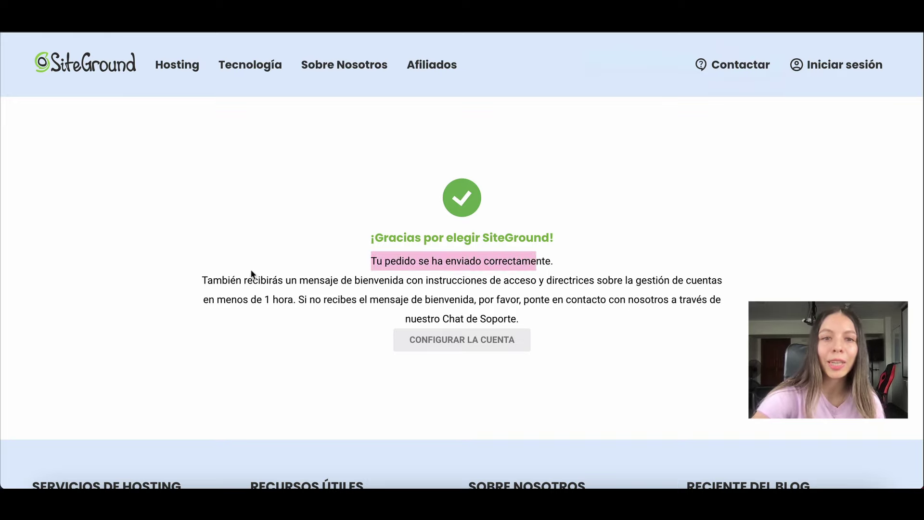
{"action": "left_click_drag", "start_coordinate": [243, 279], "coordinate": [404, 279]}
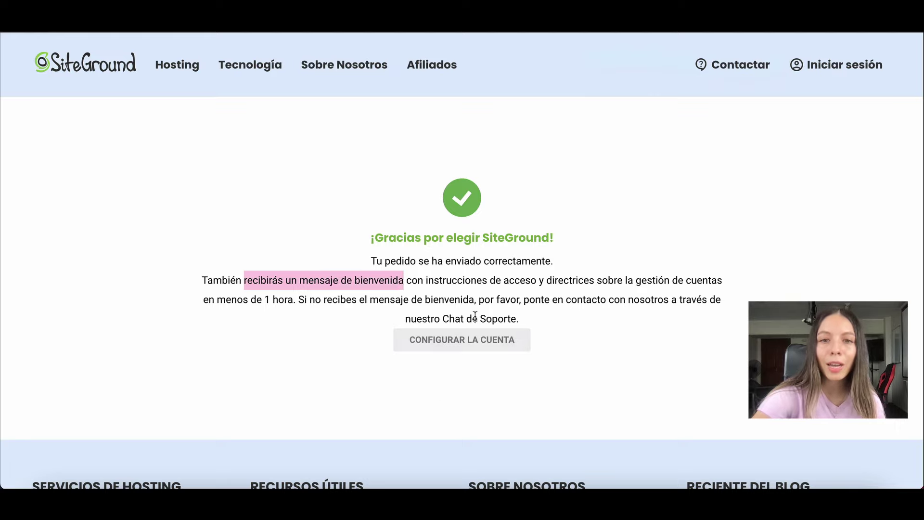
{"action": "left_click", "coordinate": [462, 339]}
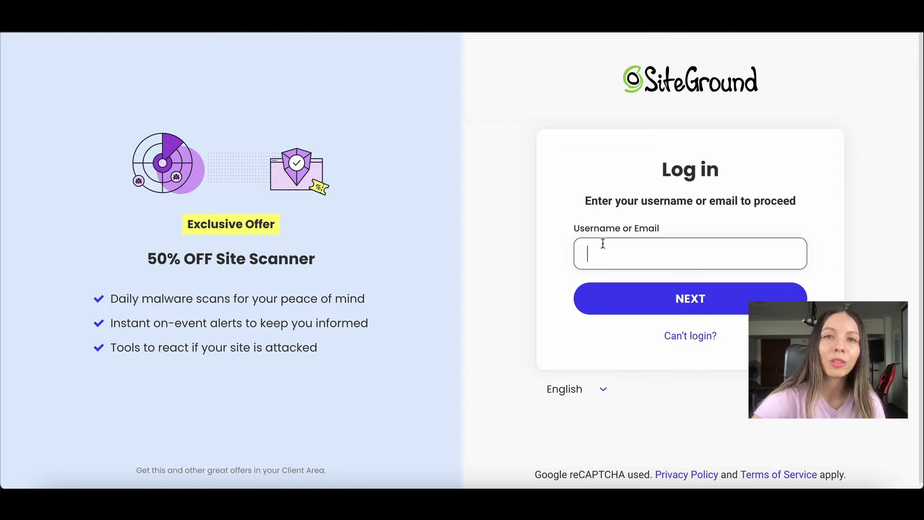
{"action": "key", "text": "ctrl+v"}
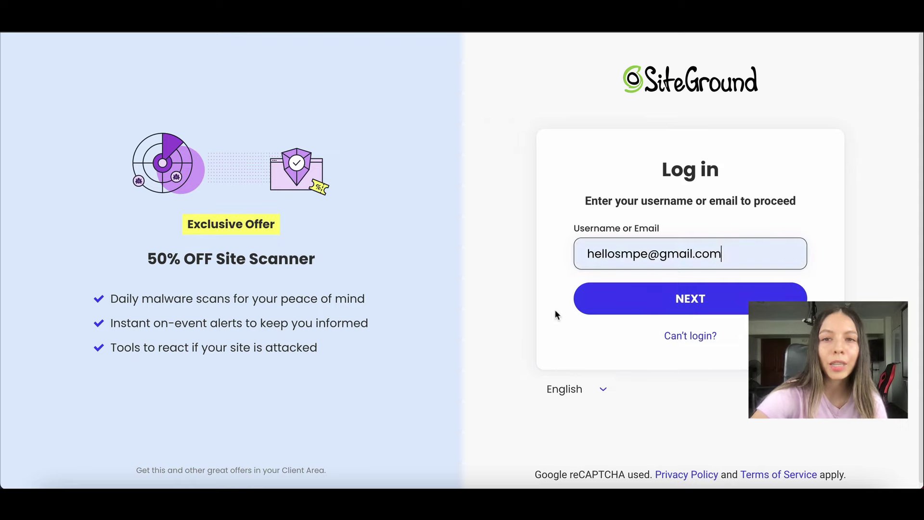
{"action": "left_click", "coordinate": [620, 305]}
{"action": "type", "text": "********"}
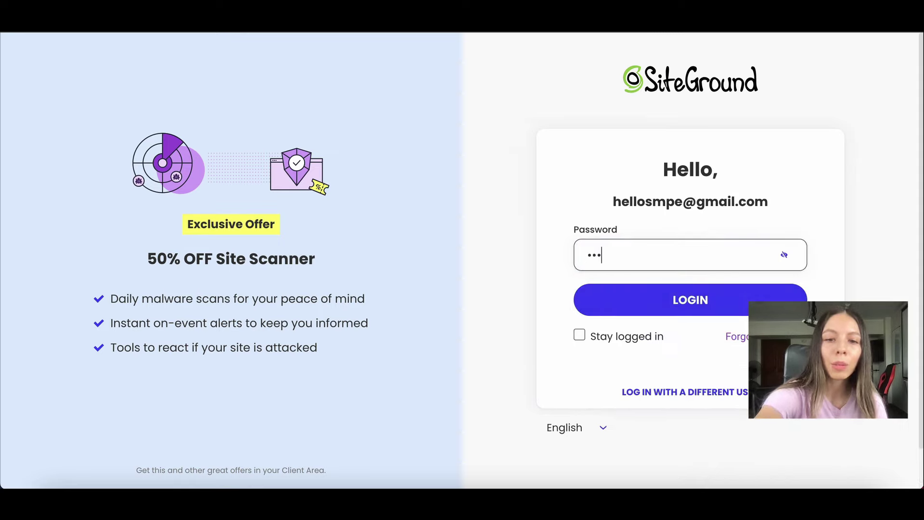
{"action": "type", "text": "*****"}
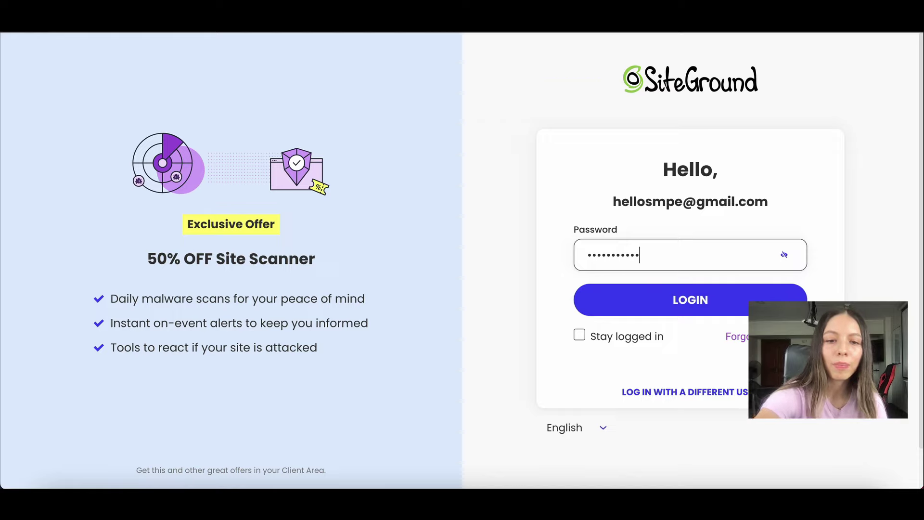
{"action": "left_click", "coordinate": [685, 301]}
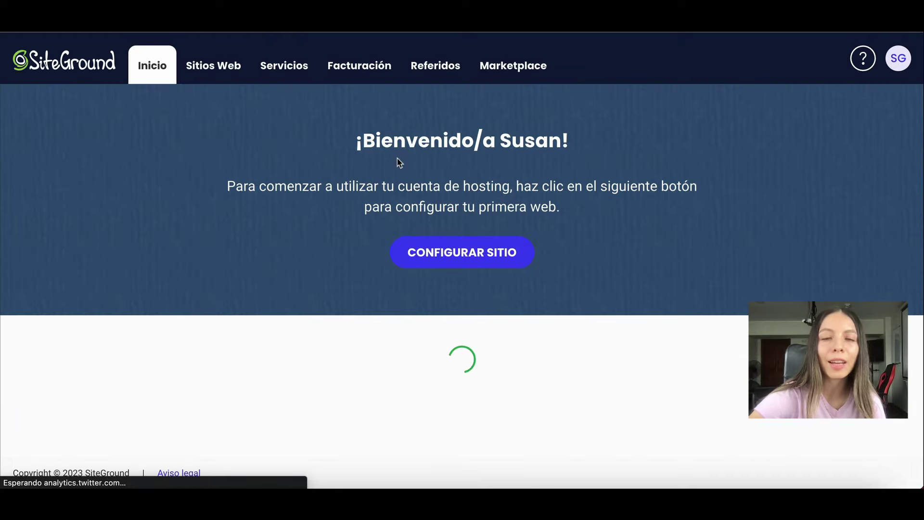
- Review the welcome heading and the 'Verifica tu dominio' notice on the dashboard
{"action": "left_click_drag", "start_coordinate": [345, 137], "coordinate": [551, 145]}
{"action": "left_click", "coordinate": [217, 163]}
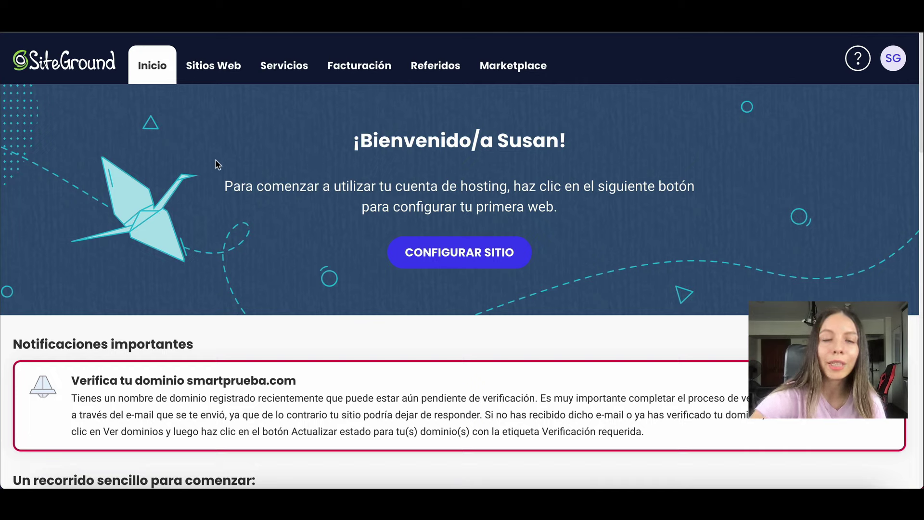
{"action": "left_click_drag", "start_coordinate": [72, 380], "coordinate": [294, 378]}
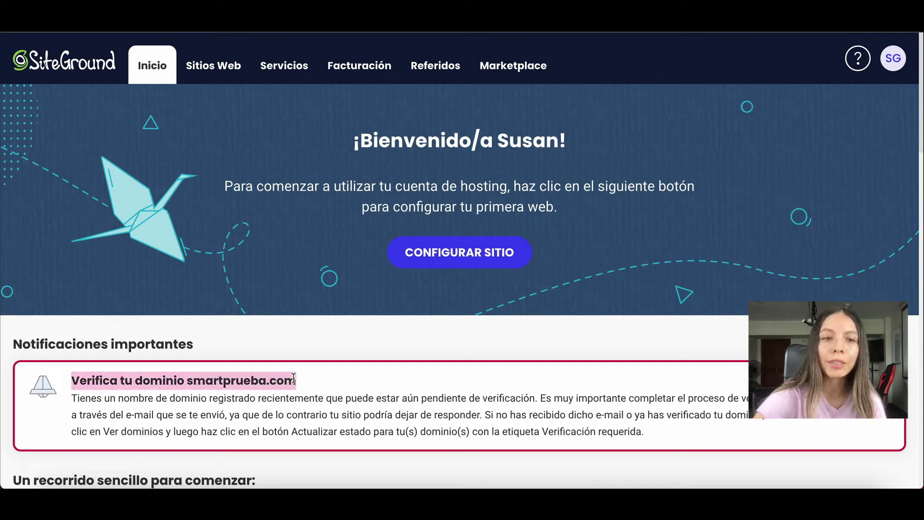
{"action": "left_click", "coordinate": [356, 283]}
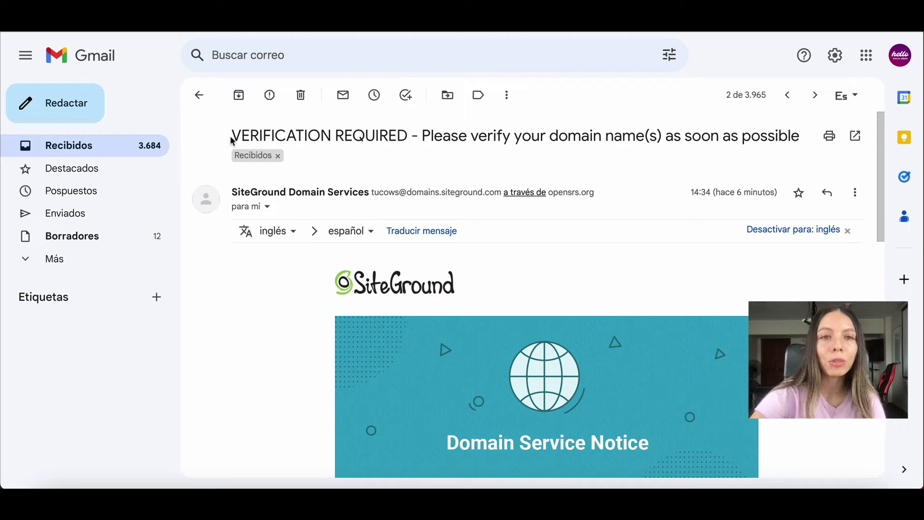
- Follow the approve.domainadmin.com verification link in the VERIFICATION REQUIRED email
{"action": "left_click_drag", "start_coordinate": [232, 136], "coordinate": [419, 138]}
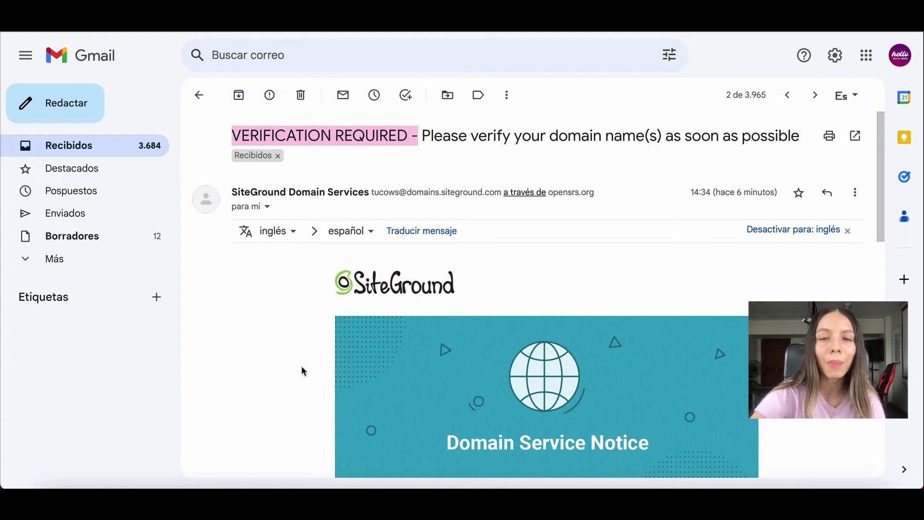
{"action": "scroll", "coordinate": [304, 394], "scroll_direction": "down", "scroll_amount": 4}
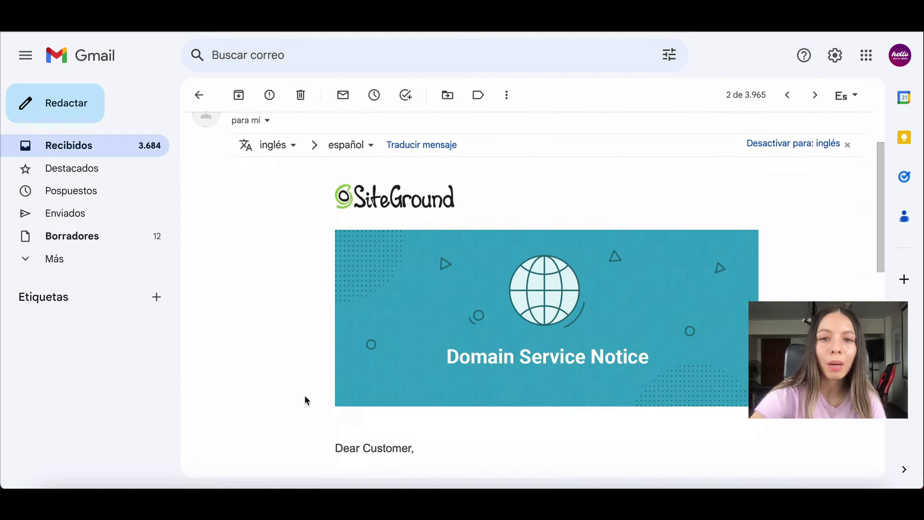
{"action": "scroll", "coordinate": [306, 399], "scroll_direction": "down", "scroll_amount": 5}
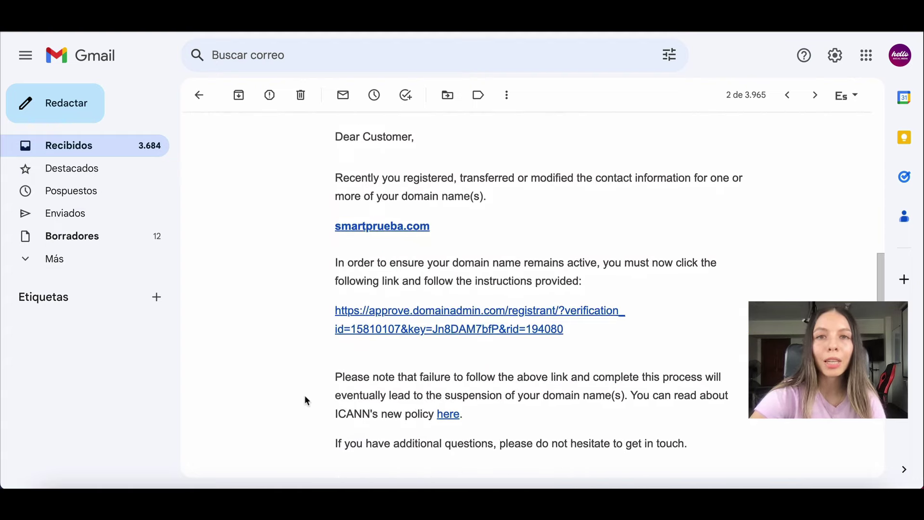
{"action": "scroll", "coordinate": [304, 394], "scroll_direction": "down", "scroll_amount": 1}
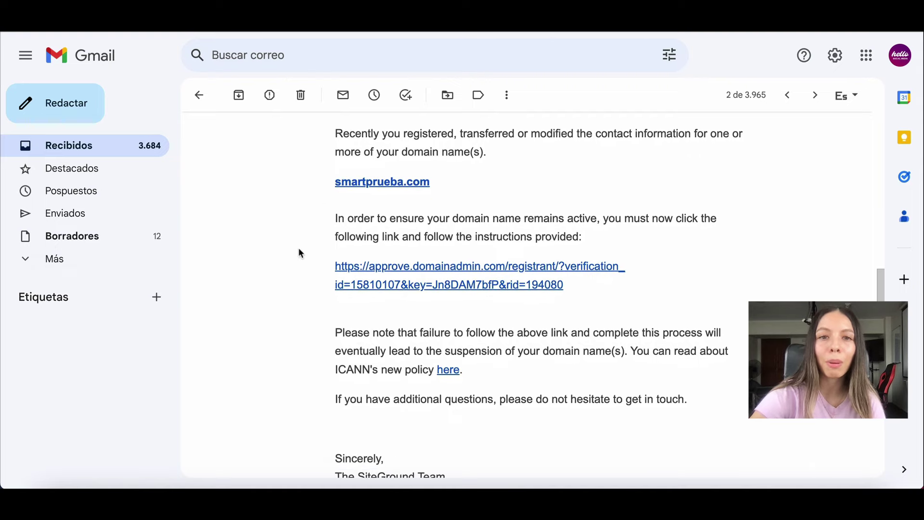
{"action": "left_click", "coordinate": [422, 271]}
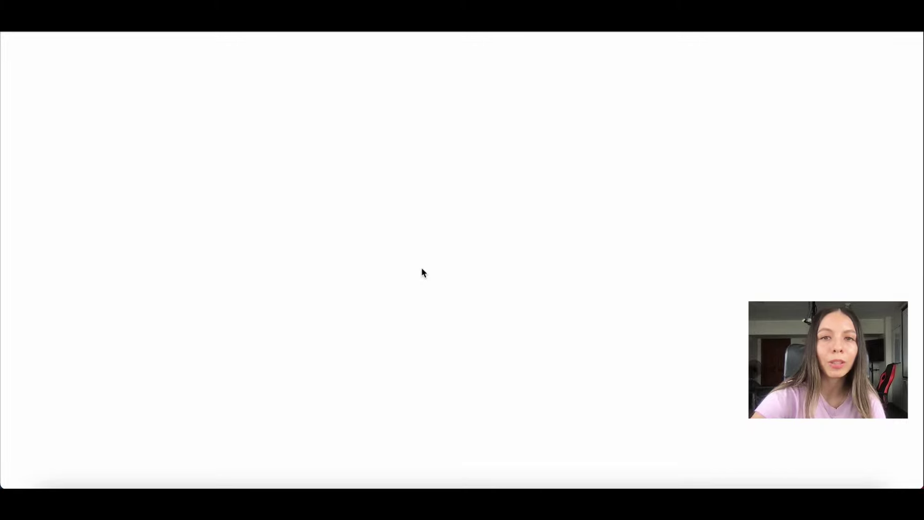
- Confirm smartprueba.com's contact information with VERIFY INFORMATION
{"action": "scroll", "coordinate": [449, 320], "scroll_direction": "down", "scroll_amount": 5}
{"action": "scroll", "coordinate": [450, 320], "scroll_direction": "down", "scroll_amount": 1}
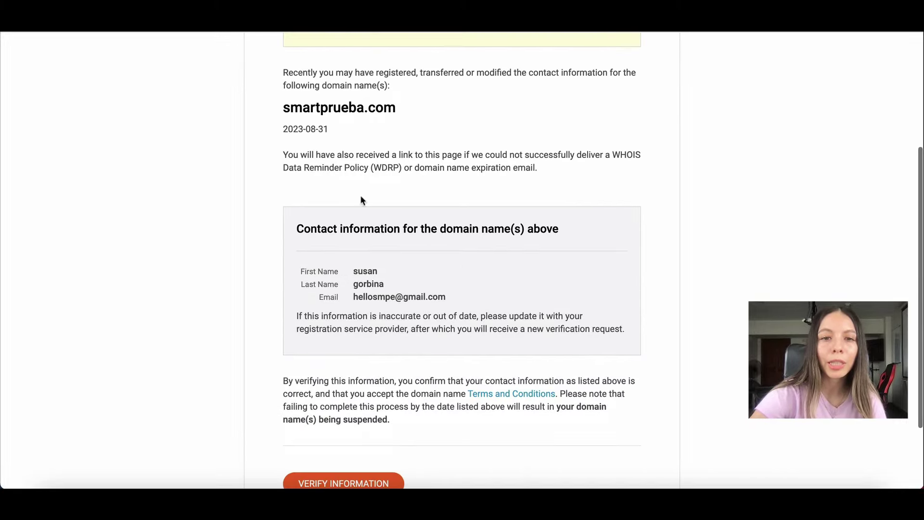
{"action": "scroll", "coordinate": [326, 353], "scroll_direction": "down", "scroll_amount": 3}
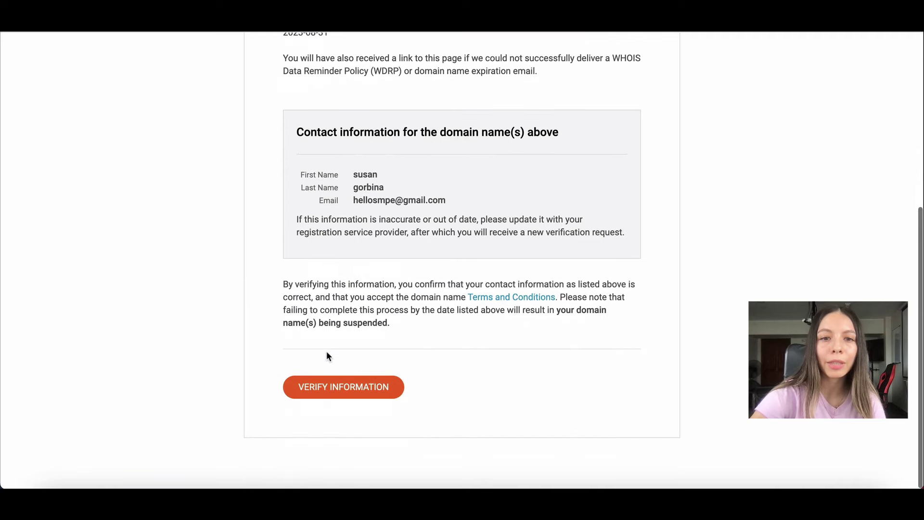
{"action": "left_click", "coordinate": [334, 391]}
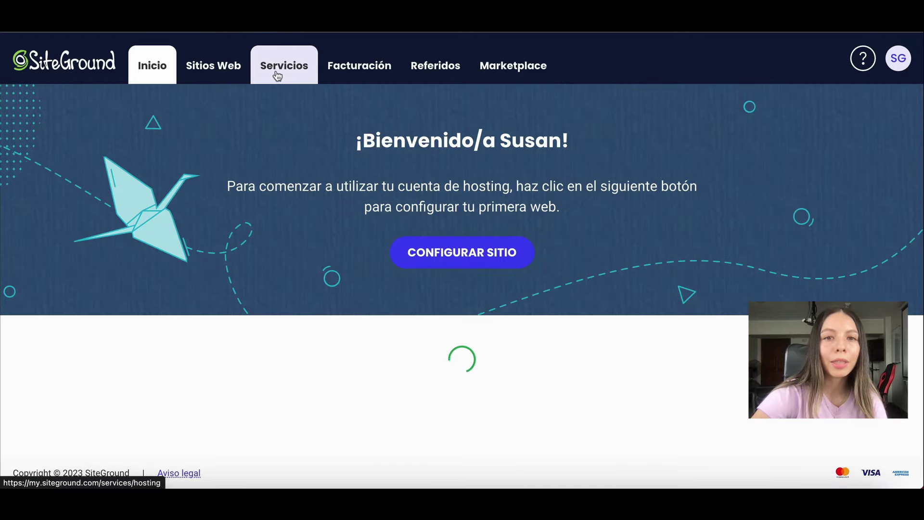
- Refresh smartprueba.com's status in Servicios > Dominios, dismiss the ÉXITO notice, and return to Inicio
{"action": "left_click", "coordinate": [278, 75]}
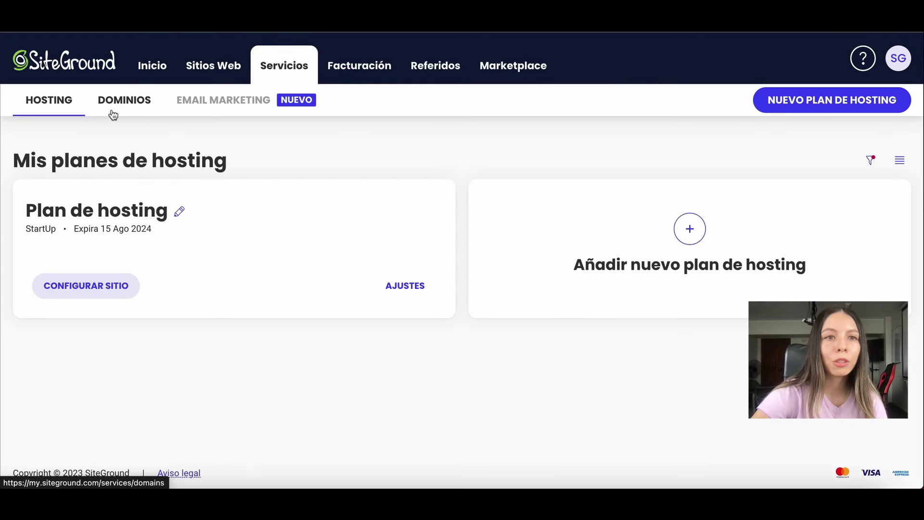
{"action": "left_click", "coordinate": [117, 104]}
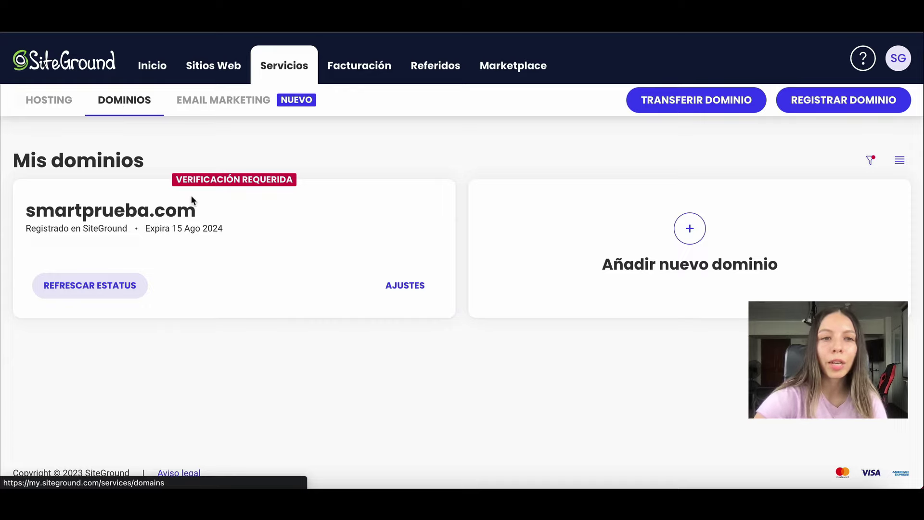
{"action": "left_click", "coordinate": [84, 293]}
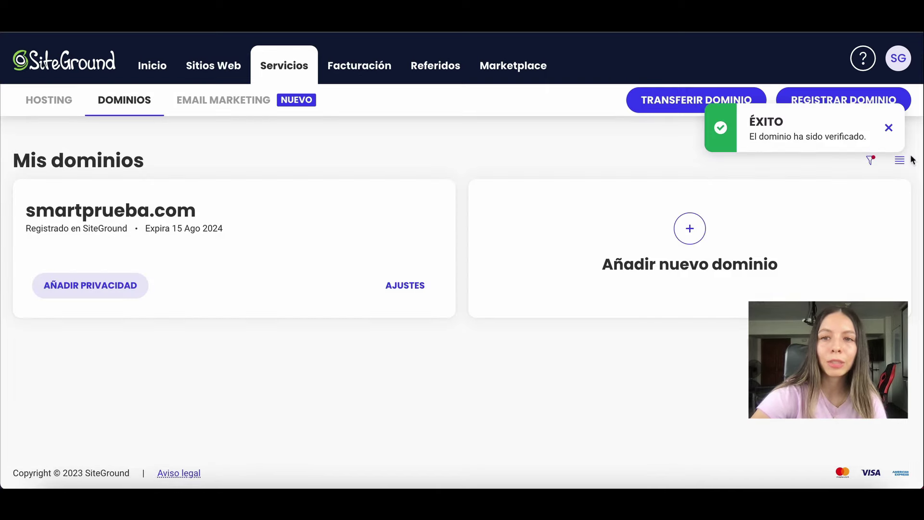
{"action": "left_click", "coordinate": [889, 127]}
{"action": "left_click", "coordinate": [149, 70]}
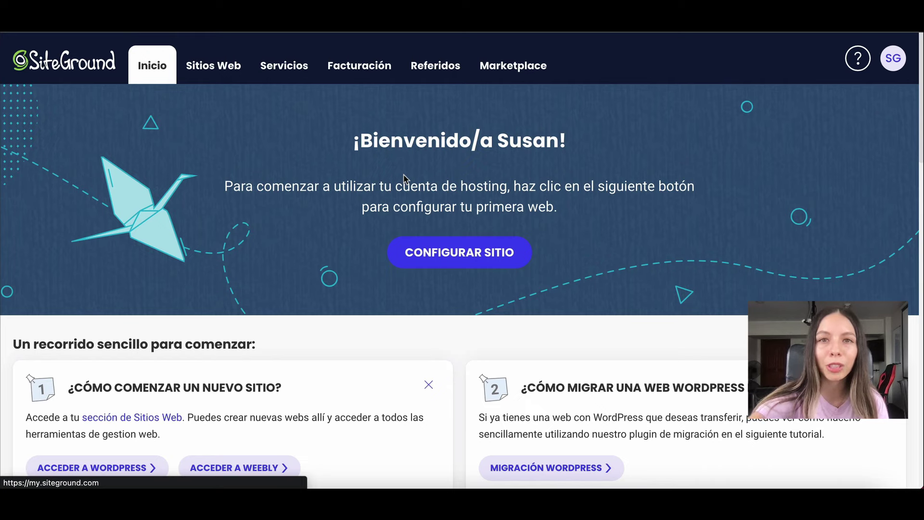
- Resume the smartprueba.com website setup from Sitios Web, keeping it as an existing domain
{"action": "left_click", "coordinate": [214, 67]}
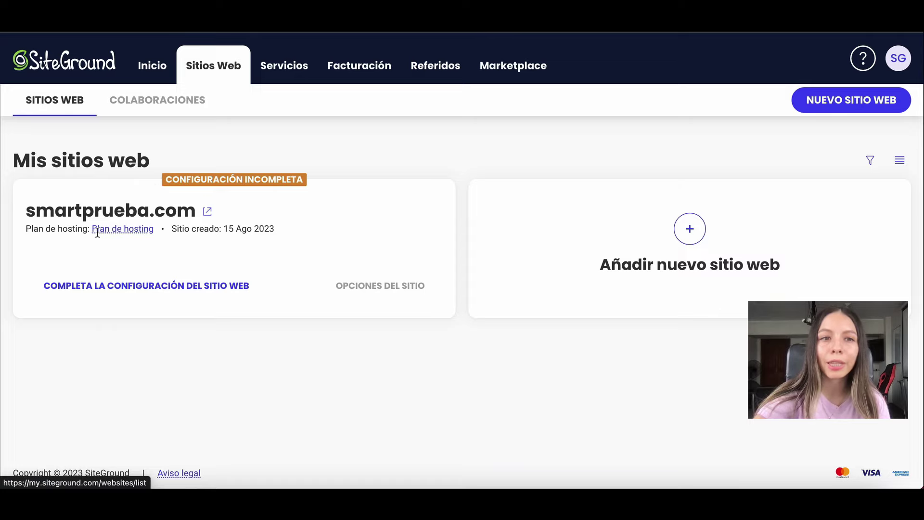
{"action": "left_click", "coordinate": [150, 290]}
{"action": "scroll", "coordinate": [187, 308], "scroll_direction": "down", "scroll_amount": 2}
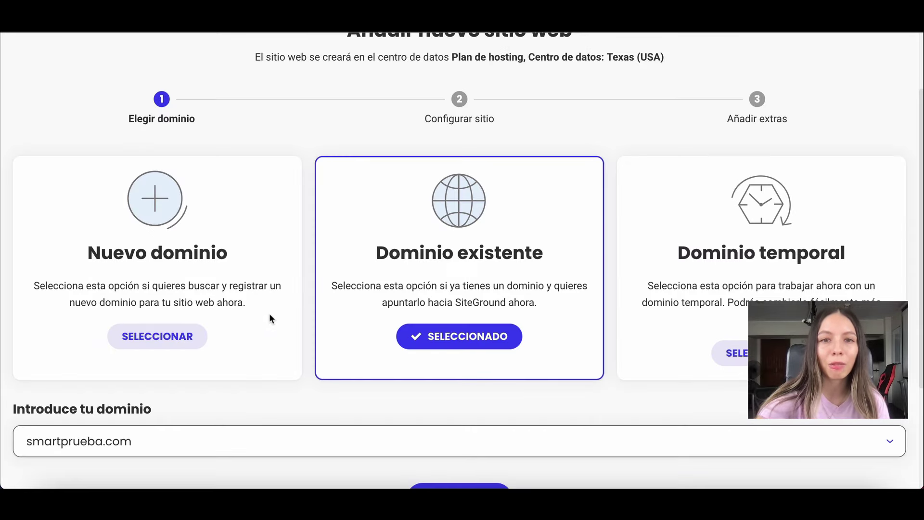
{"action": "scroll", "coordinate": [457, 293], "scroll_direction": "up", "scroll_amount": 1}
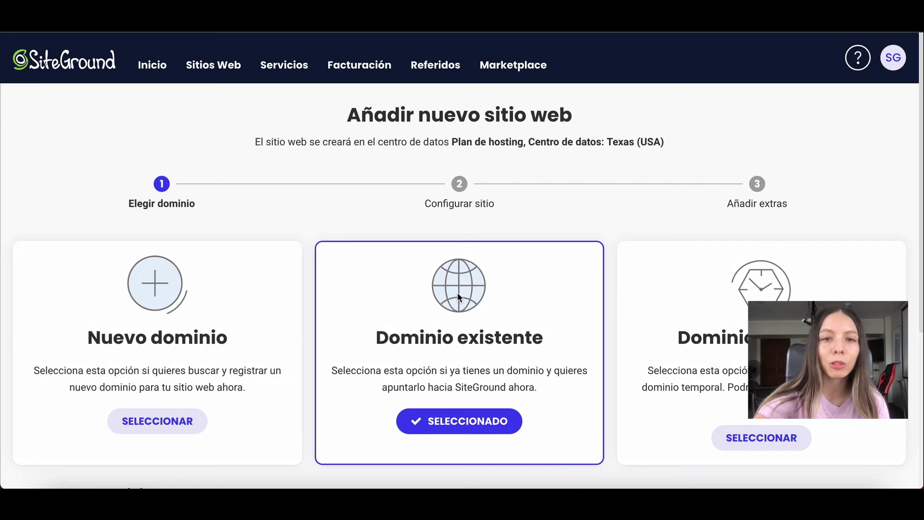
{"action": "scroll", "coordinate": [458, 296], "scroll_direction": "down", "scroll_amount": 5}
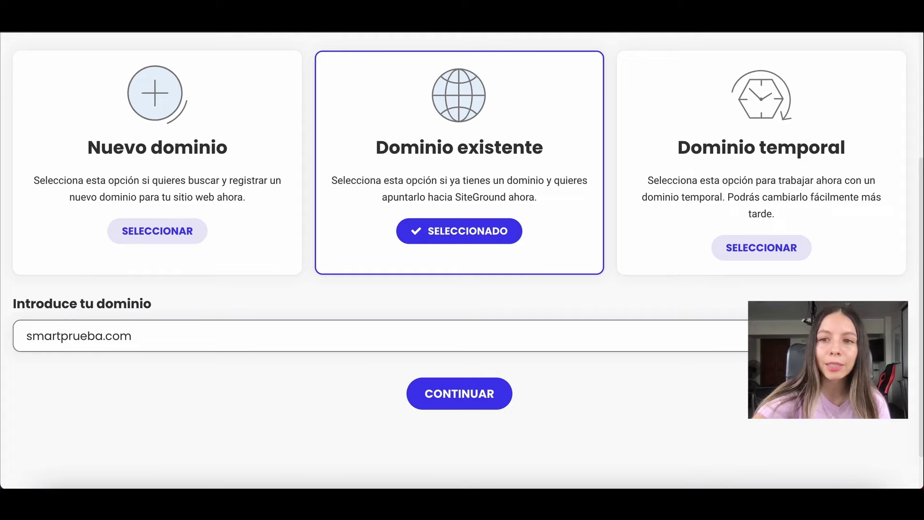
{"action": "scroll", "coordinate": [296, 409], "scroll_direction": "up", "scroll_amount": 2}
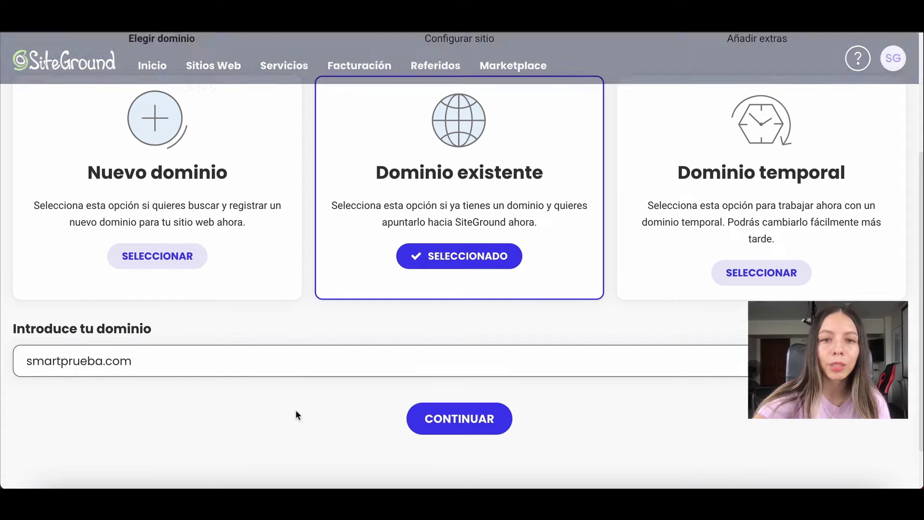
{"action": "left_click", "coordinate": [446, 454]}
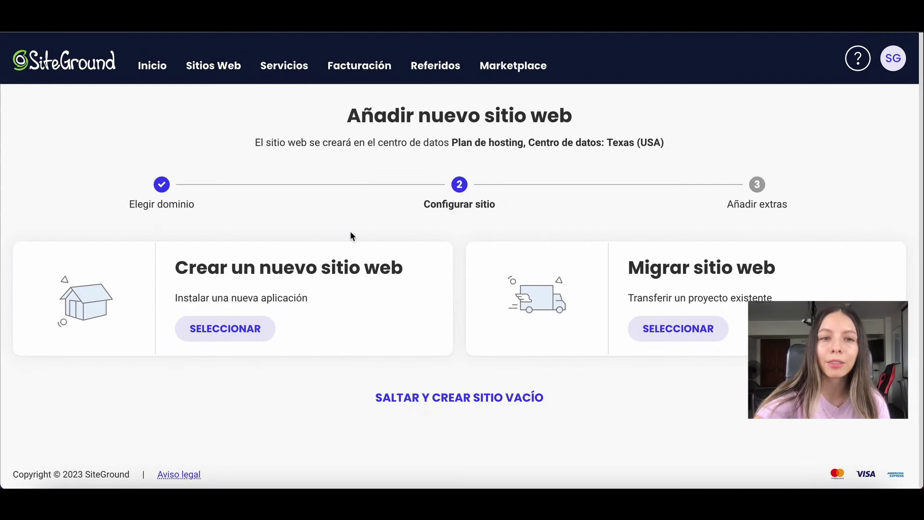
- Create a new WordPress site with the saved login e-mail and password autofilled
{"action": "left_click", "coordinate": [204, 330]}
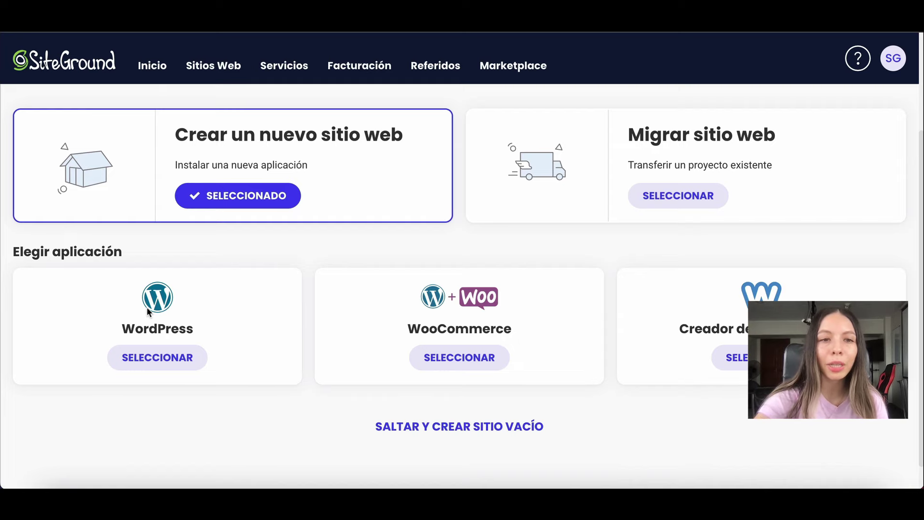
{"action": "left_click", "coordinate": [149, 358]}
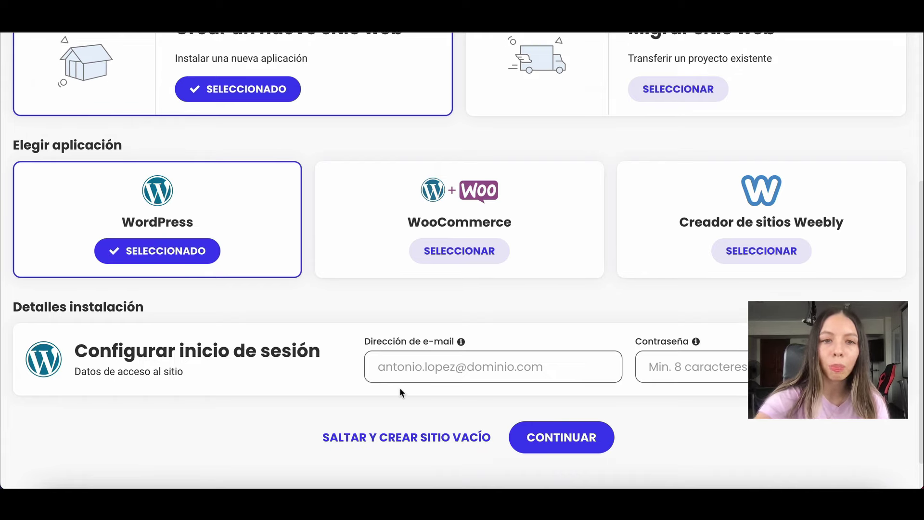
{"action": "left_click", "coordinate": [416, 366]}
{"action": "left_click", "coordinate": [474, 403]}
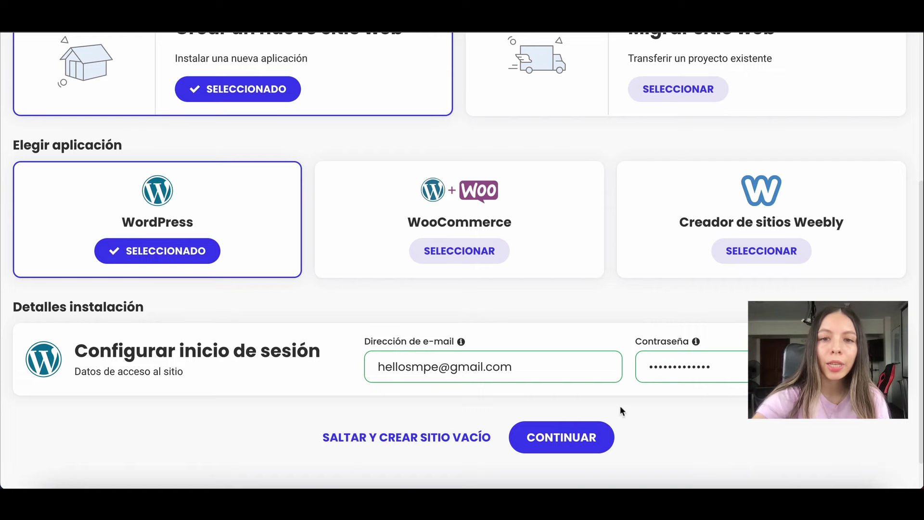
{"action": "left_click", "coordinate": [546, 439]}
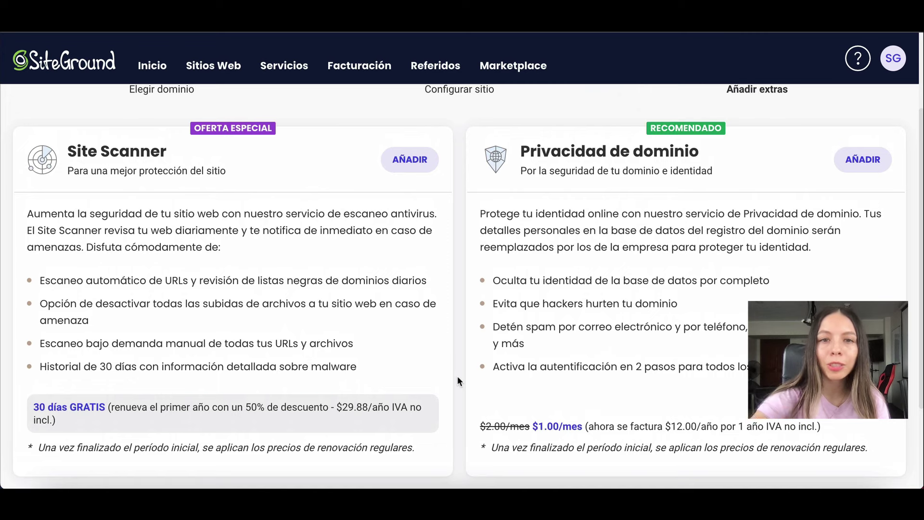
- Finish the smartprueba.com site with no extras and open its Site Tools dashboard
{"action": "scroll", "coordinate": [457, 376], "scroll_direction": "down", "scroll_amount": 2}
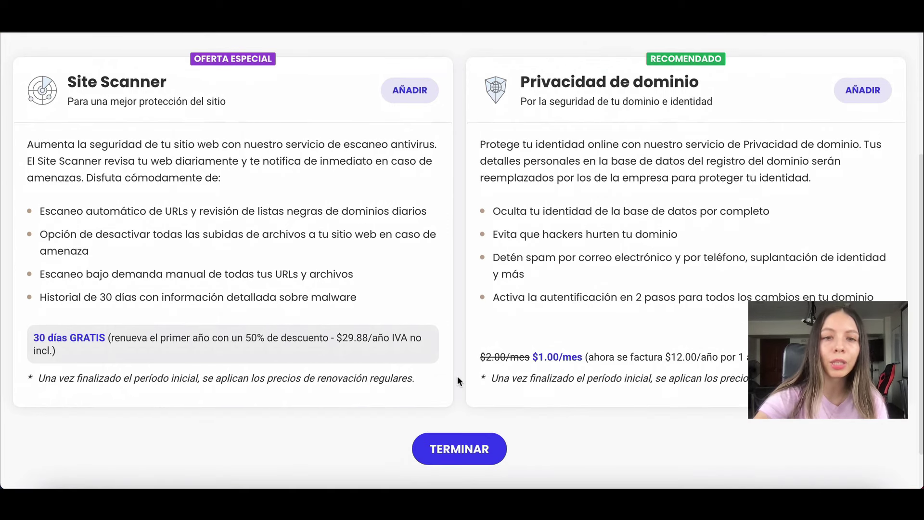
{"action": "left_click", "coordinate": [444, 444]}
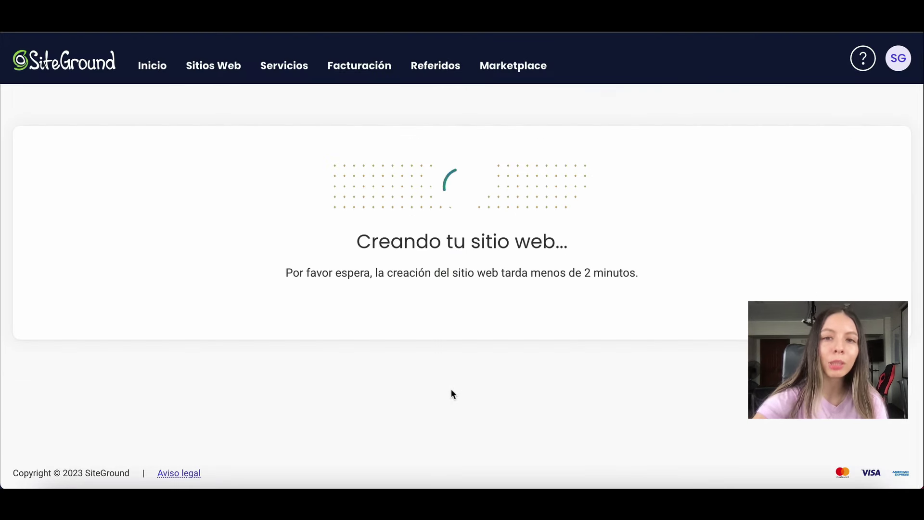
{"action": "left_click_drag", "start_coordinate": [551, 270], "coordinate": [641, 278]}
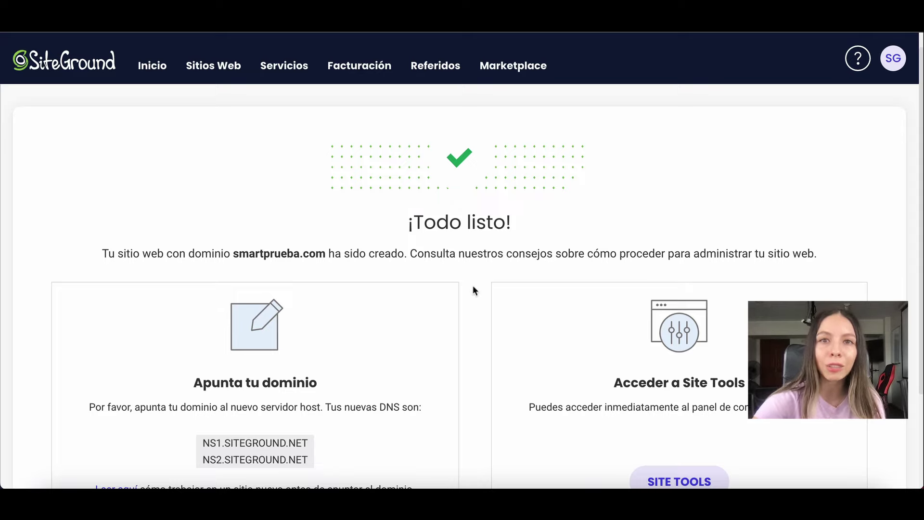
{"action": "scroll", "coordinate": [472, 287], "scroll_direction": "down", "scroll_amount": 2}
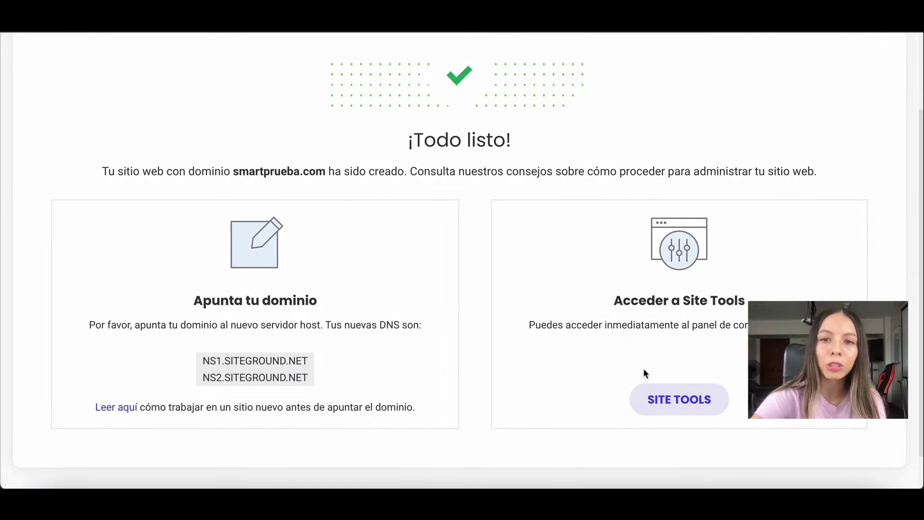
{"action": "left_click", "coordinate": [670, 403]}
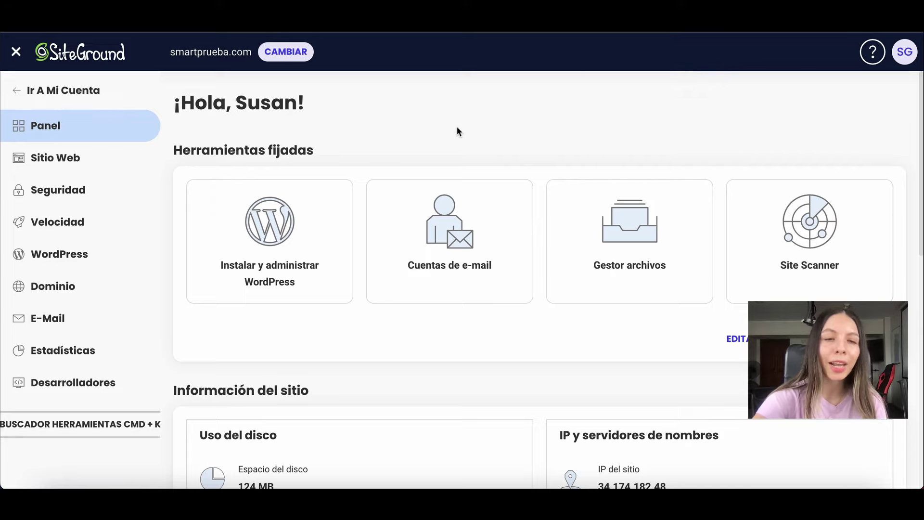
- Create the 'hola' mailbox on smartprueba.com under E-Mail > Cuentas with the pasted password
{"action": "left_click", "coordinate": [47, 319]}
{"action": "scroll", "coordinate": [74, 340], "scroll_direction": "down", "scroll_amount": 1}
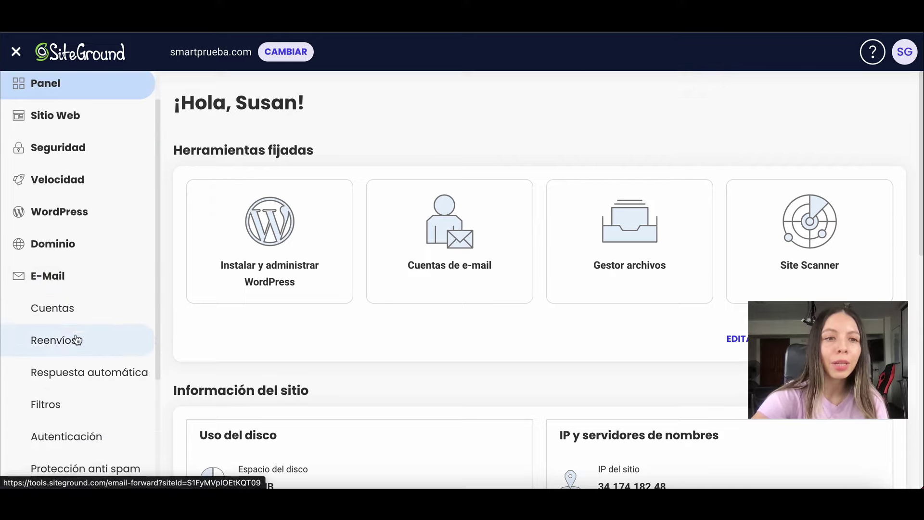
{"action": "left_click", "coordinate": [44, 305]}
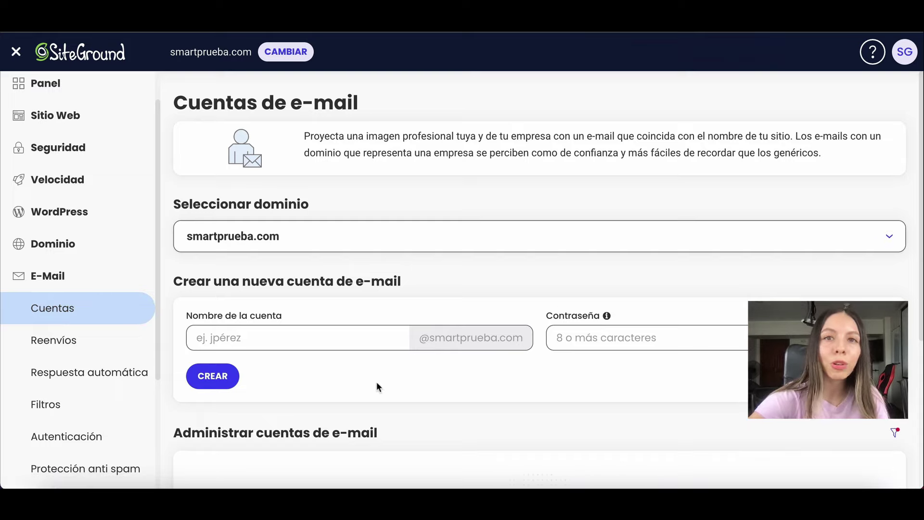
{"action": "left_click", "coordinate": [316, 334]}
{"action": "type", "text": "hola"}
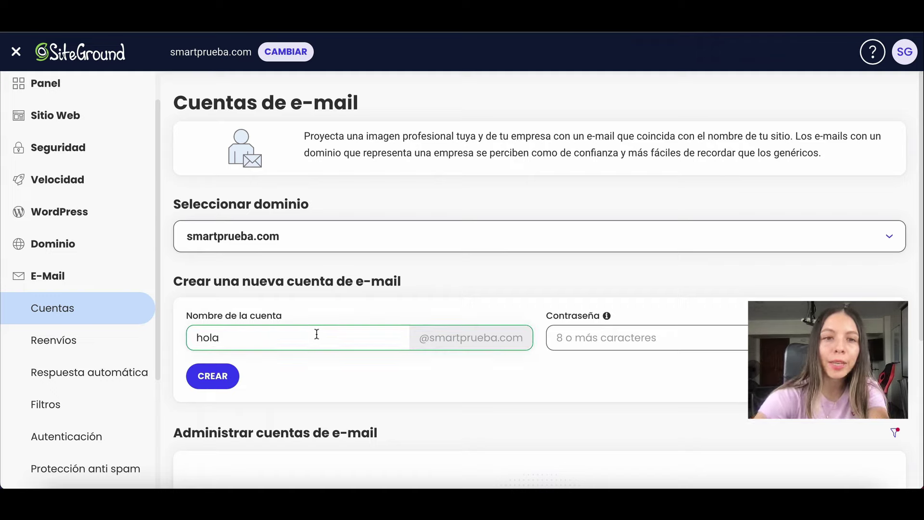
{"action": "left_click", "coordinate": [590, 338]}
{"action": "key", "text": "ctrl+v"}
{"action": "left_click", "coordinate": [212, 375]}
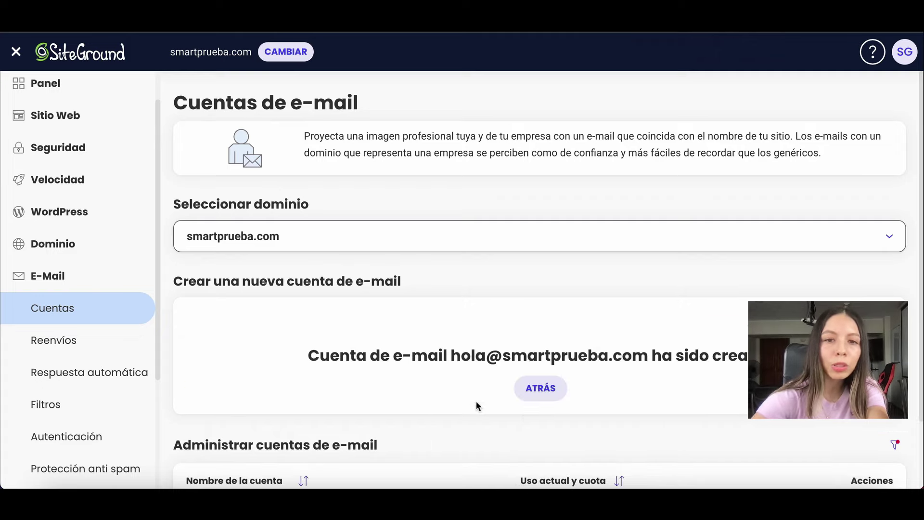
- Return to the new-account form and enter 'soporte' as the next account name
{"action": "scroll", "coordinate": [477, 405], "scroll_direction": "down", "scroll_amount": 2}
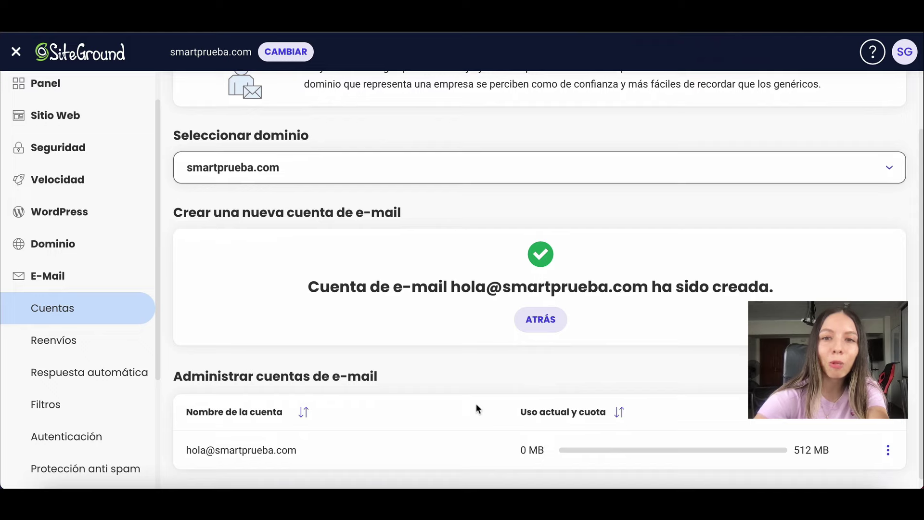
{"action": "scroll", "coordinate": [476, 403], "scroll_direction": "down", "scroll_amount": 1}
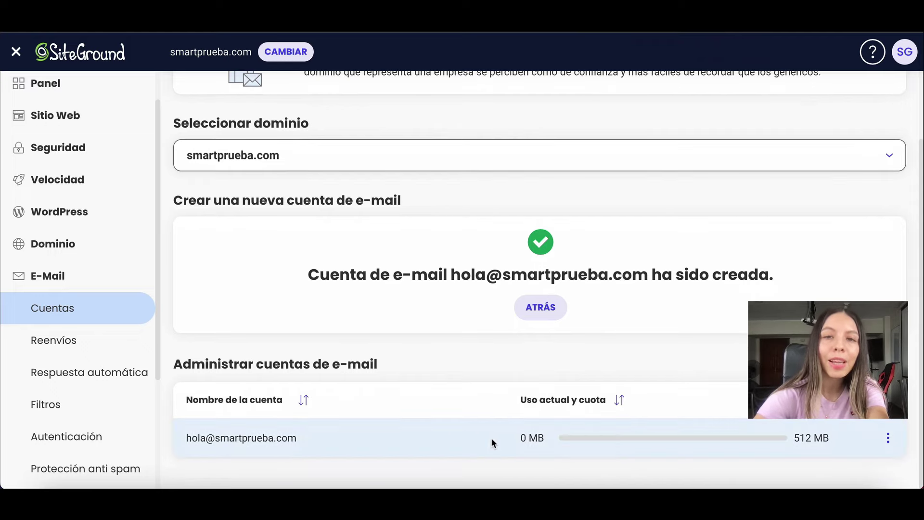
{"action": "left_click", "coordinate": [537, 313]}
{"action": "scroll", "coordinate": [536, 308], "scroll_direction": "up", "scroll_amount": 1}
{"action": "left_click", "coordinate": [405, 304]}
{"action": "type", "text": "soporte"}
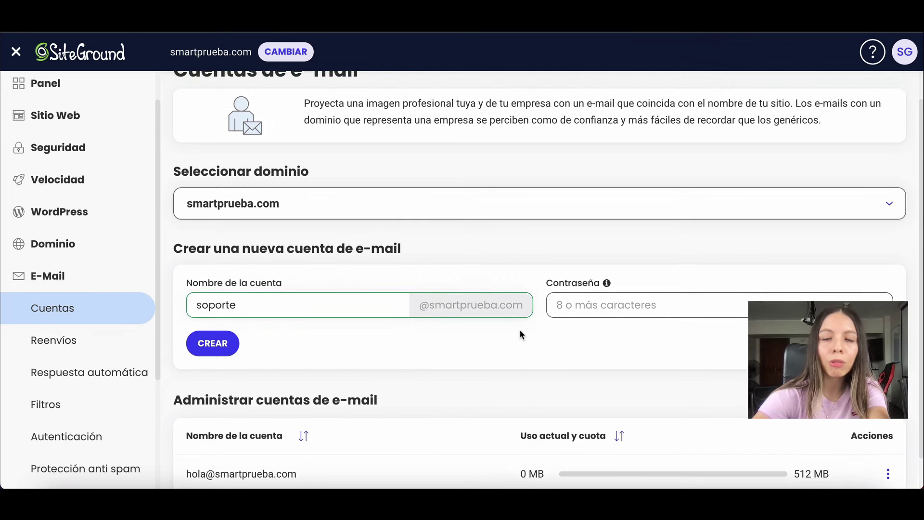
- Create the 'soporte' mailbox with a 12-character password and show its actions menu
{"action": "left_click", "coordinate": [592, 301]}
{"action": "type", "text": "••••••••••••"}
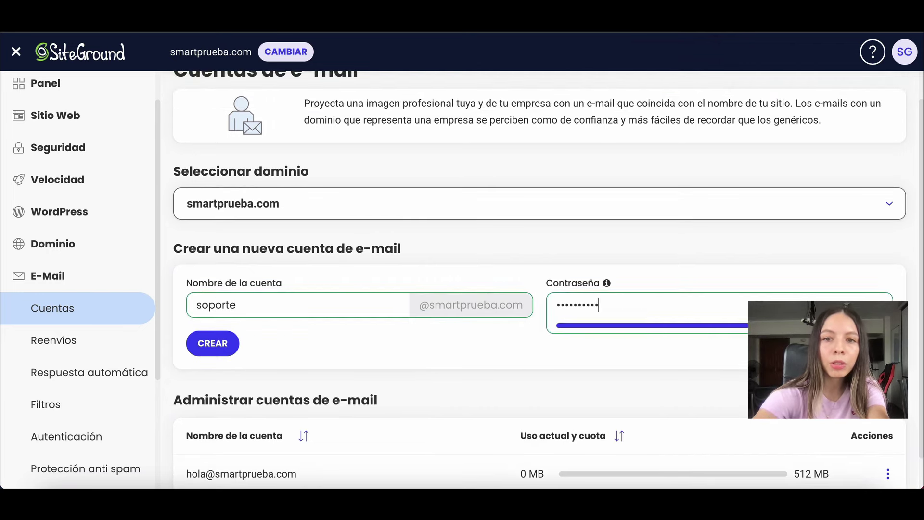
{"action": "left_click", "coordinate": [212, 343]}
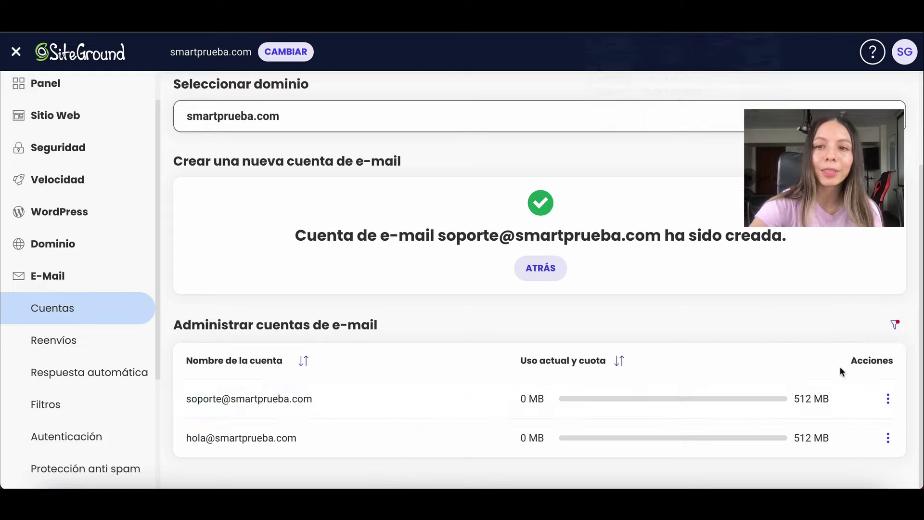
{"action": "left_click", "coordinate": [887, 398]}
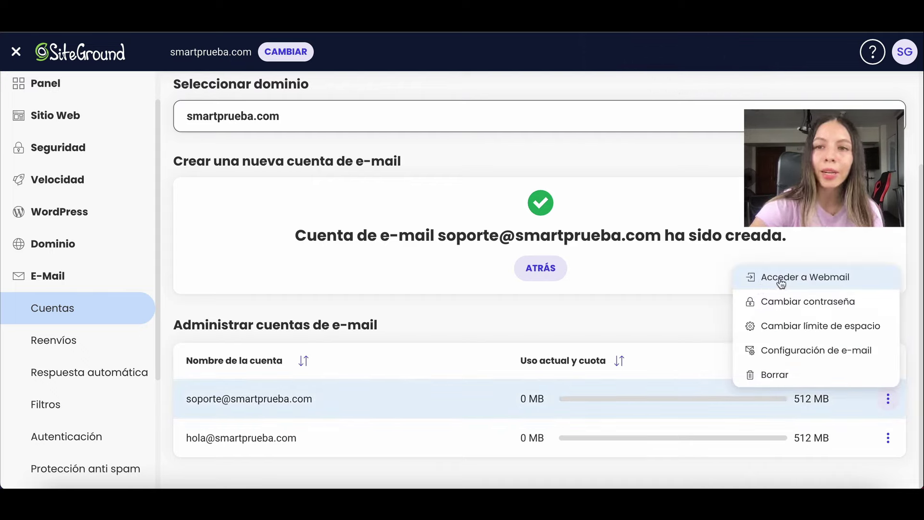
- Open the soporte mailbox in Webmail and start a new message at the subject field
{"action": "left_click", "coordinate": [797, 279]}
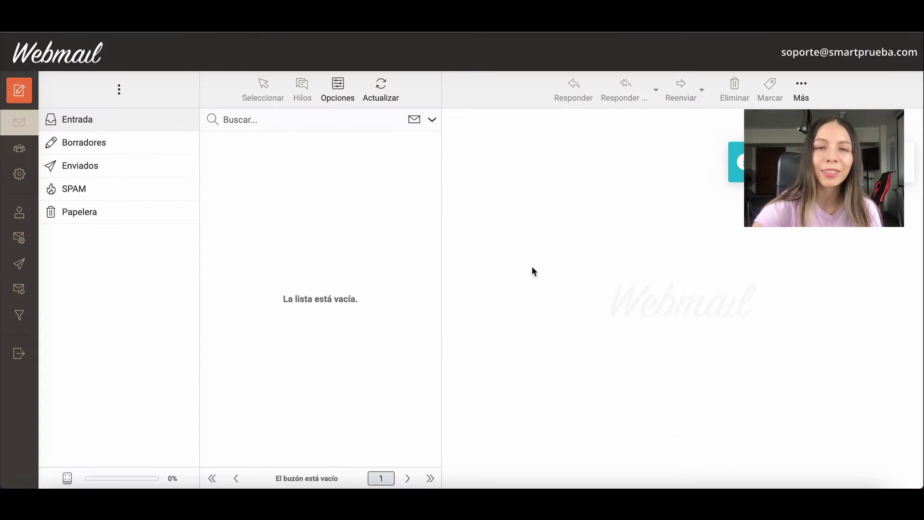
{"action": "left_click", "coordinate": [19, 90]}
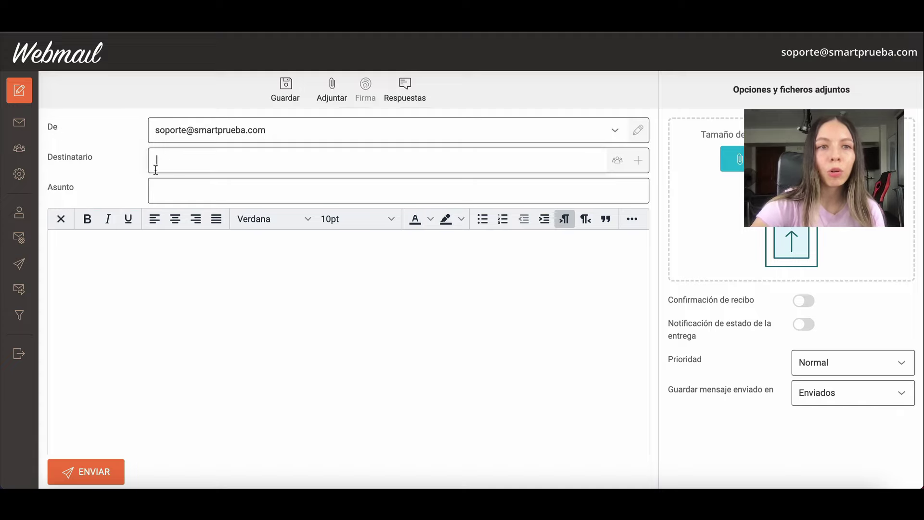
{"action": "left_click", "coordinate": [163, 189]}
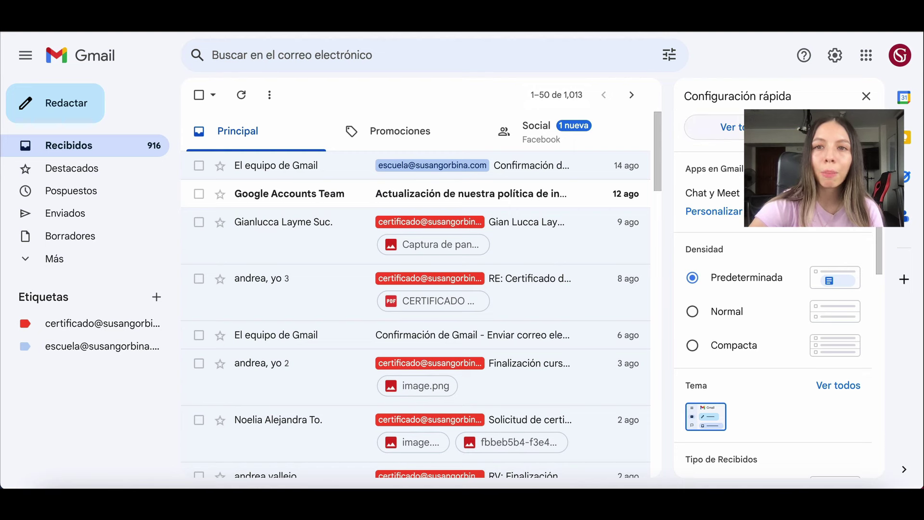
- In Gmail's accounts and import settings, start adding the soporte address as another mail account
{"action": "left_click", "coordinate": [770, 127]}
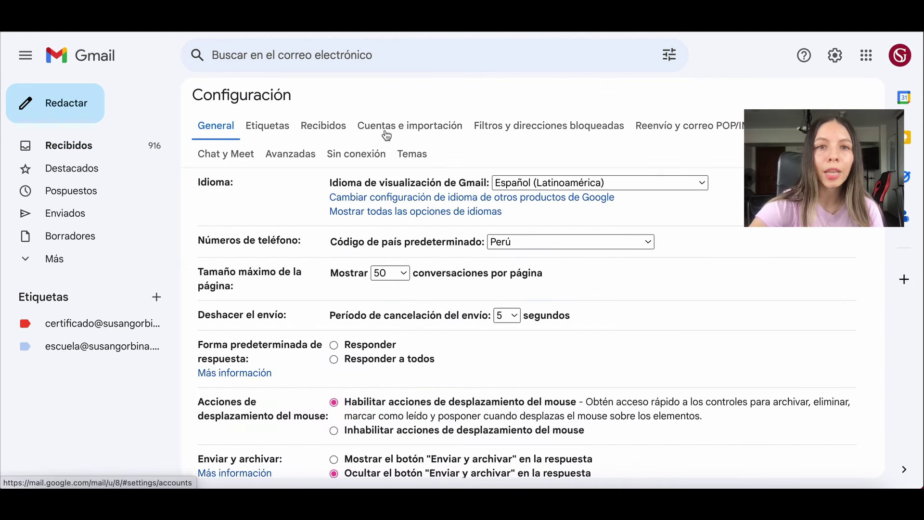
{"action": "left_click", "coordinate": [388, 136]}
{"action": "scroll", "coordinate": [319, 431], "scroll_direction": "down", "scroll_amount": 5}
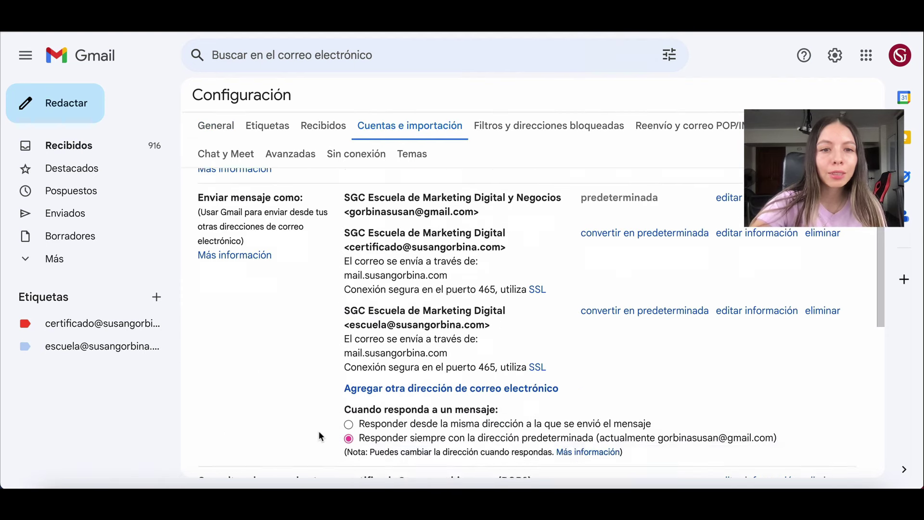
{"action": "scroll", "coordinate": [318, 431], "scroll_direction": "down", "scroll_amount": 2}
{"action": "scroll", "coordinate": [321, 333], "scroll_direction": "down", "scroll_amount": 1}
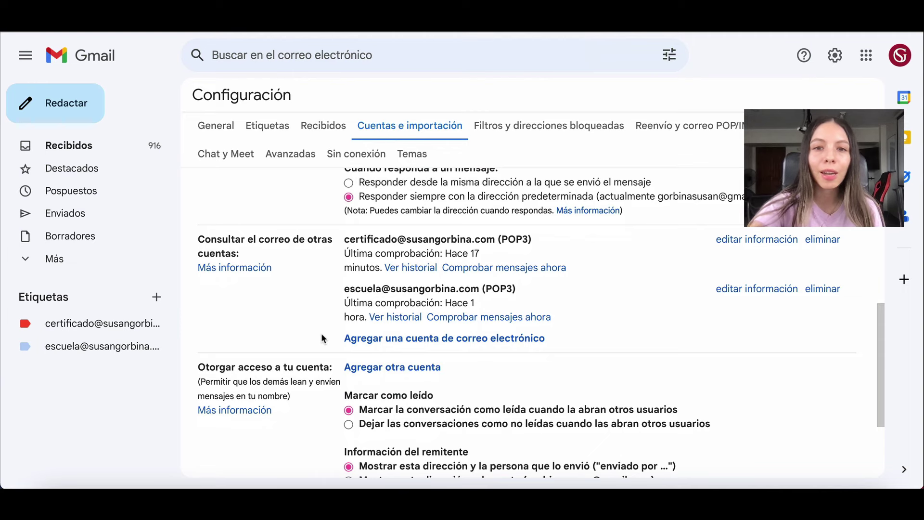
{"action": "left_click", "coordinate": [410, 342]}
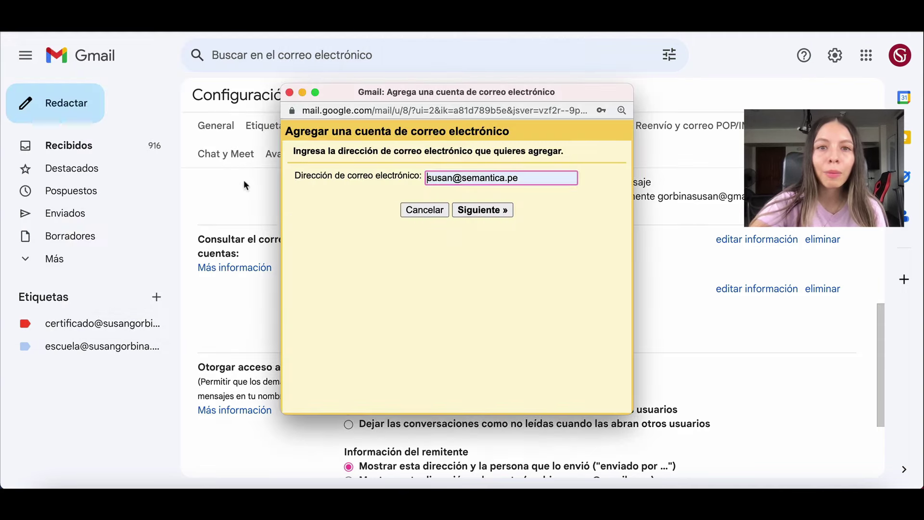
{"action": "left_click_drag", "start_coordinate": [521, 179], "coordinate": [404, 181]}
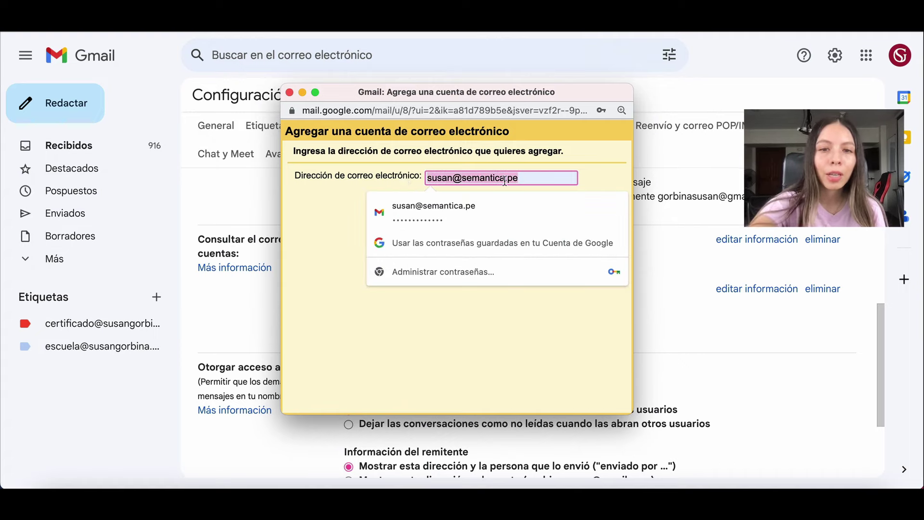
{"action": "key", "text": "super+v"}
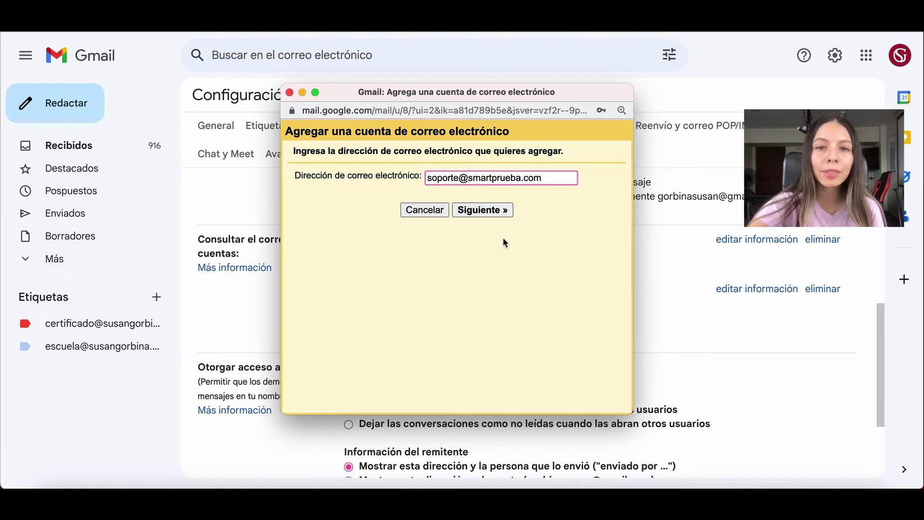
{"action": "left_click", "coordinate": [487, 211]}
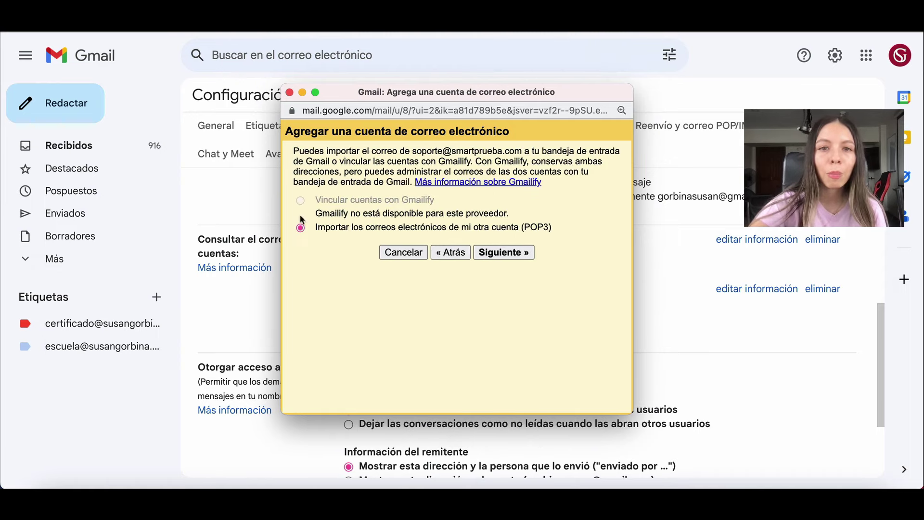
- Choose POP3 import and enter the full address as username plus the account password
{"action": "left_click", "coordinate": [499, 254]}
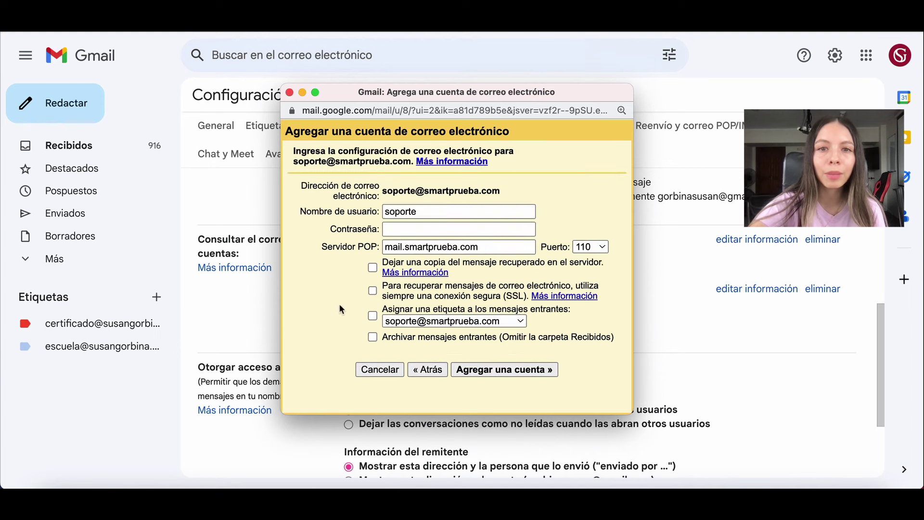
{"action": "left_click", "coordinate": [417, 209]}
{"action": "key", "text": "ctrl+v"}
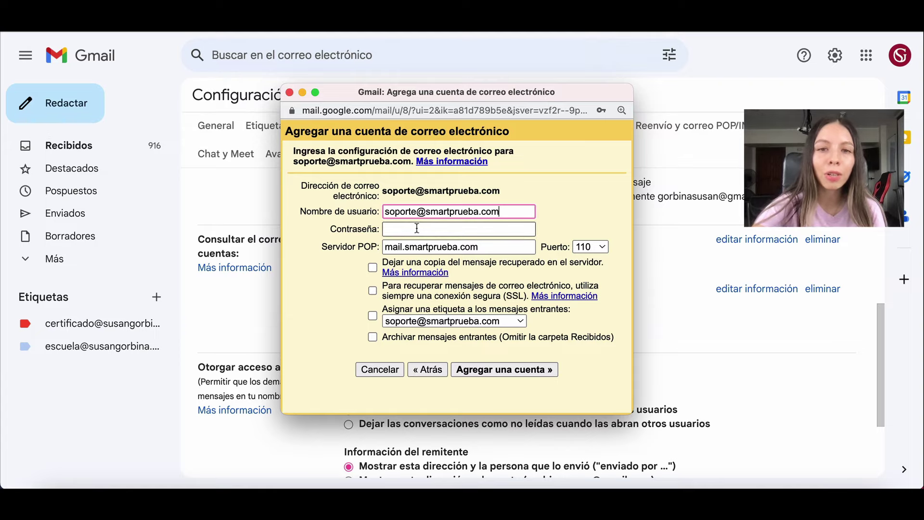
{"action": "left_click", "coordinate": [393, 229]}
{"action": "key", "text": "ctrl+v"}
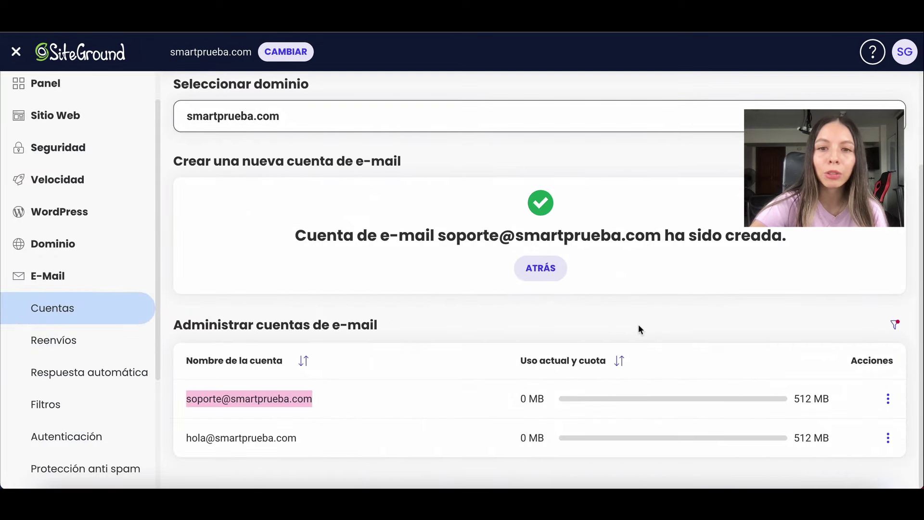
- Show the soporte account's AJUSTES MANUALES and copy the incoming server mail.smartprueba.com
{"action": "left_click", "coordinate": [888, 399]}
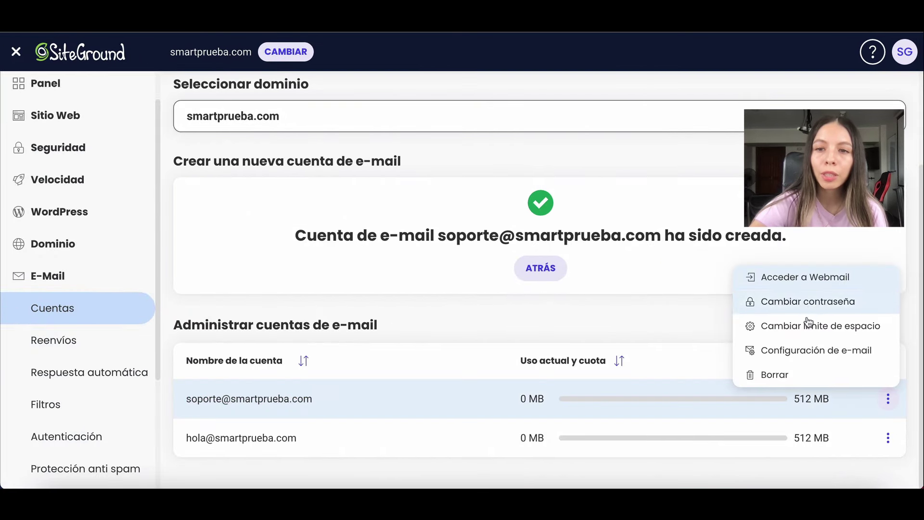
{"action": "left_click", "coordinate": [786, 358]}
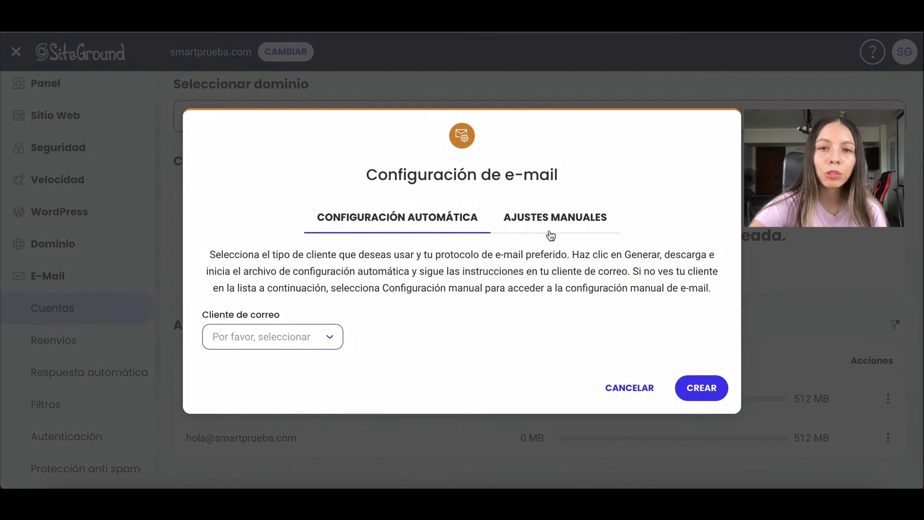
{"action": "left_click", "coordinate": [544, 219]}
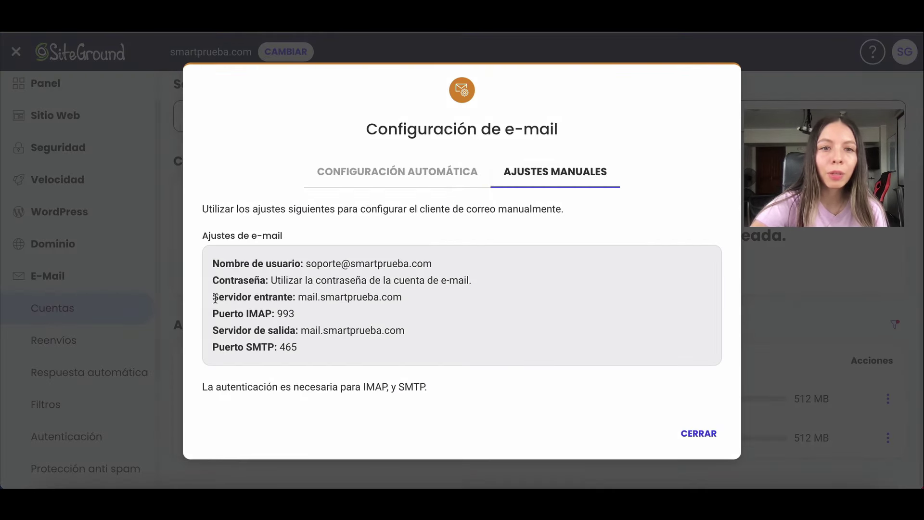
{"action": "left_click_drag", "start_coordinate": [297, 297], "coordinate": [403, 300]}
{"action": "key", "text": "ctrl+c"}
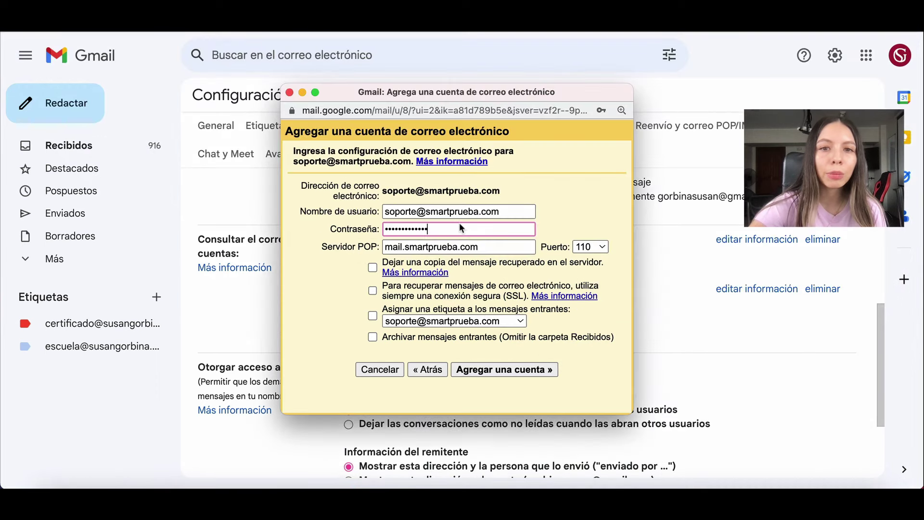
- Add the POP account on mail.smartprueba.com using port 995, SSL and a label for incoming mail
{"action": "key", "text": "Tab"}
{"action": "key", "text": "ctrl+v"}
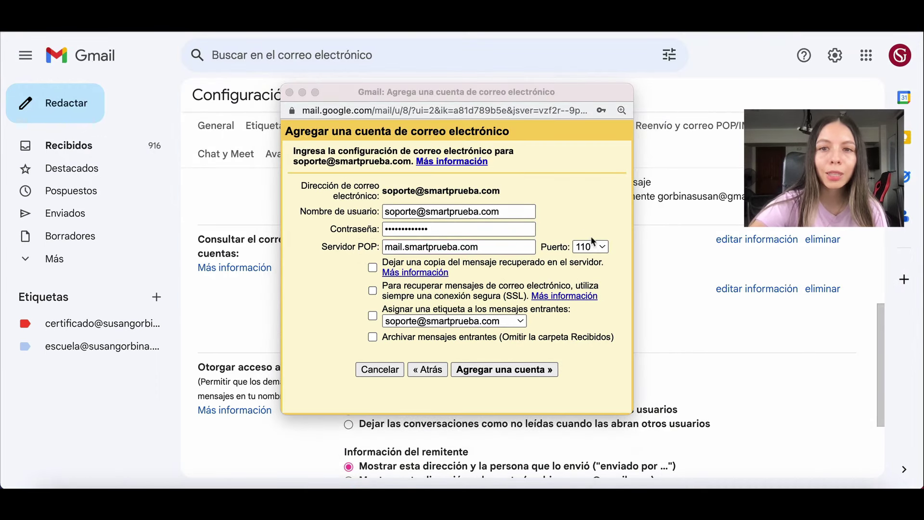
{"action": "left_click", "coordinate": [591, 247]}
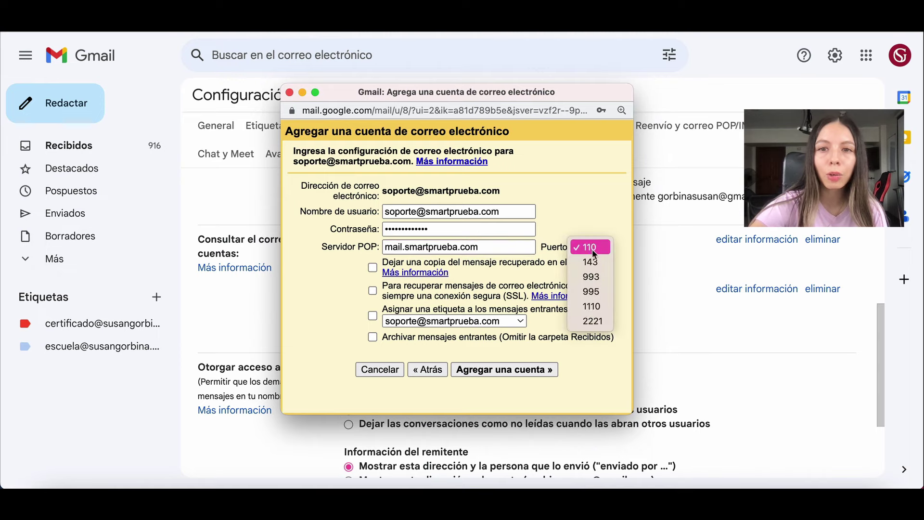
{"action": "left_click", "coordinate": [595, 291]}
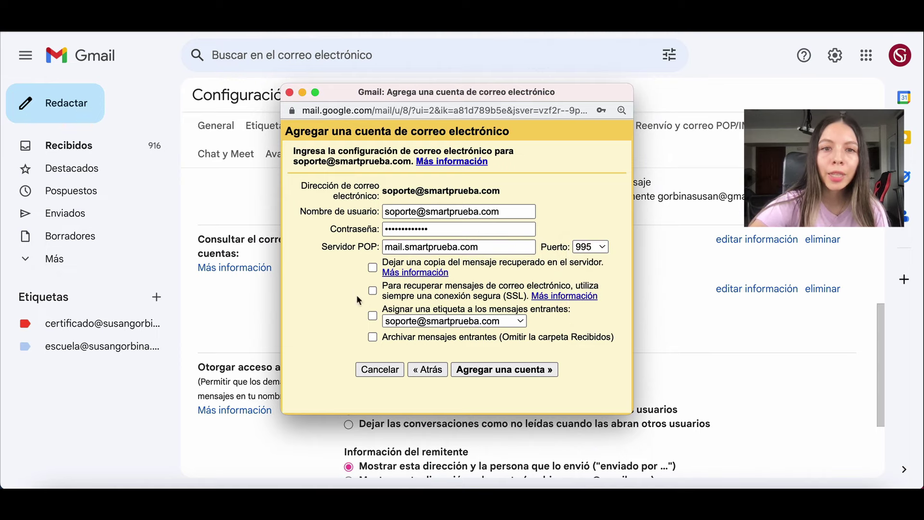
{"action": "left_click", "coordinate": [372, 291]}
{"action": "left_click", "coordinate": [372, 316]}
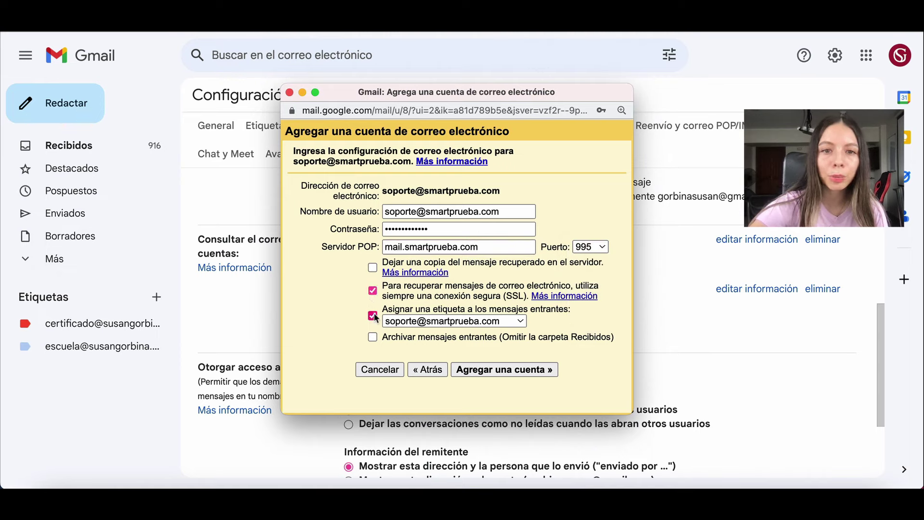
{"action": "left_click", "coordinate": [518, 372]}
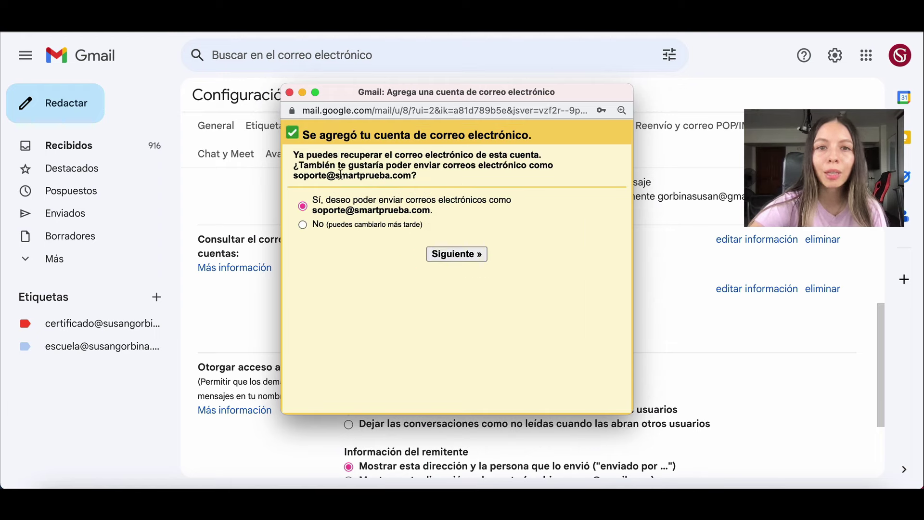
{"action": "left_click_drag", "start_coordinate": [292, 165], "coordinate": [431, 179]}
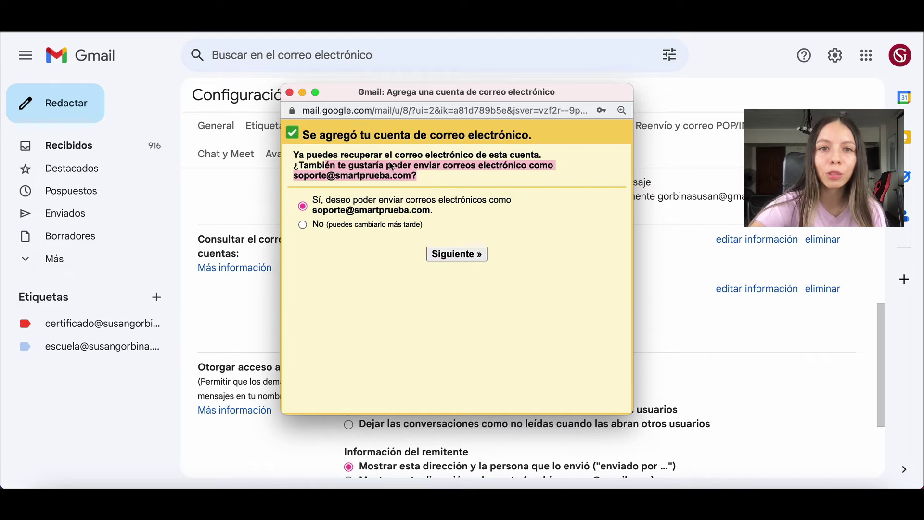
- Accept sending as this address with sender name 'SGC Escuela de Marketing Digital'
{"action": "left_click", "coordinate": [456, 255]}
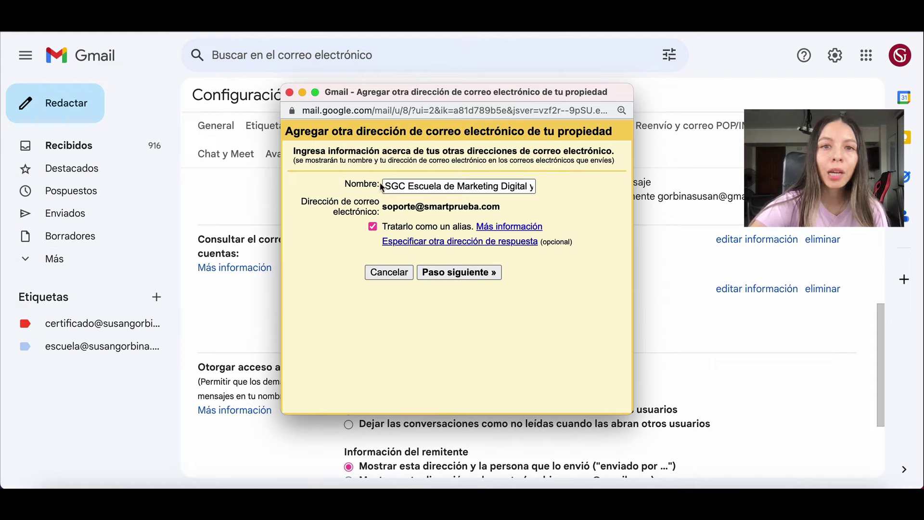
{"action": "left_click", "coordinate": [453, 185]}
{"action": "left_click_drag", "start_coordinate": [486, 186], "coordinate": [606, 201]}
{"action": "key", "text": "BackSpace"}
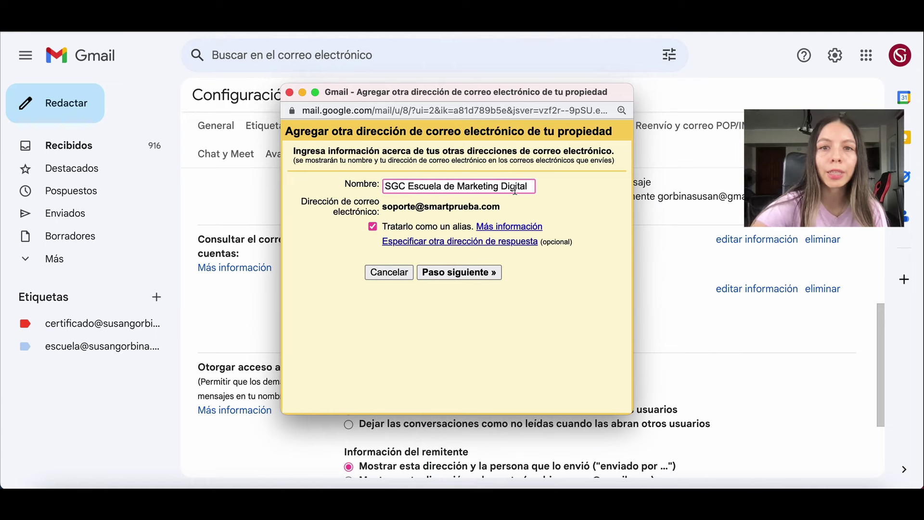
{"action": "left_click", "coordinate": [456, 273]}
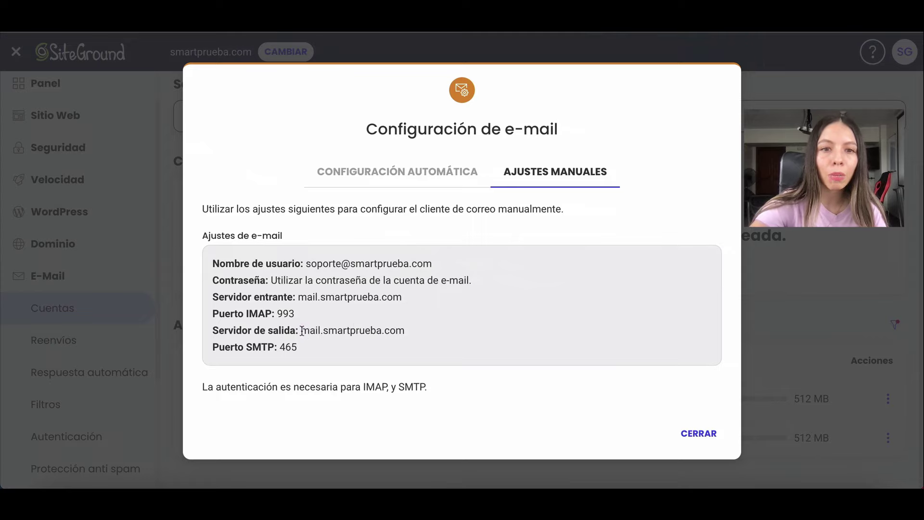
- Replace the prefilled SMTP server with mail.smartprueba.com
{"action": "left_click_drag", "start_coordinate": [301, 330], "coordinate": [406, 332]}
{"action": "key", "text": "super+c"}
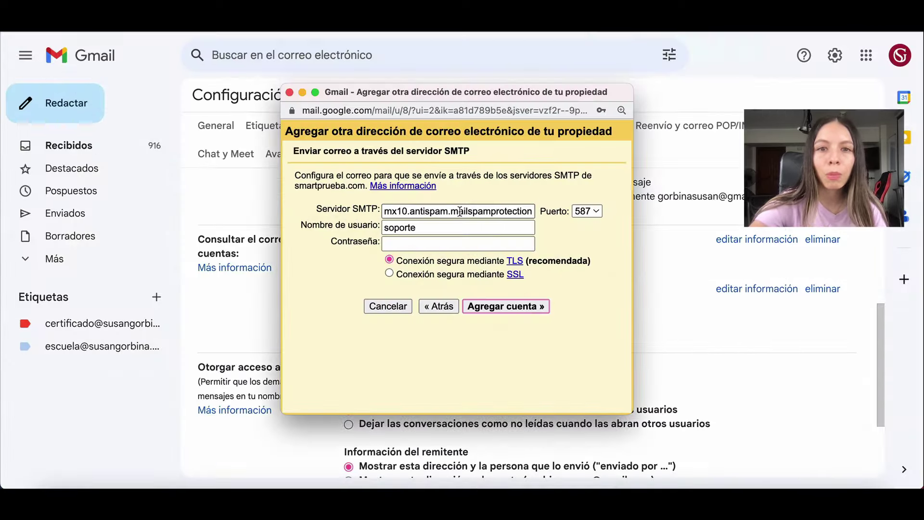
{"action": "double_click", "coordinate": [451, 212]}
{"action": "key", "text": "BackSpace"}
{"action": "key", "text": "BackSpace"}
{"action": "key", "text": "BackSpace"}
{"action": "key", "text": "BackSpace"}
{"action": "key", "text": "BackSpace"}
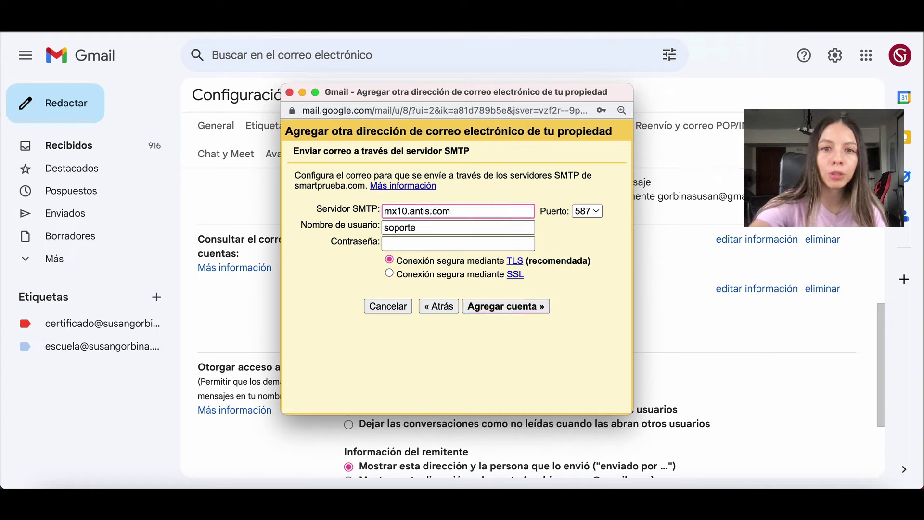
{"action": "left_click_drag", "start_coordinate": [451, 213], "coordinate": [371, 210]}
{"action": "key", "text": "BackSpace"}
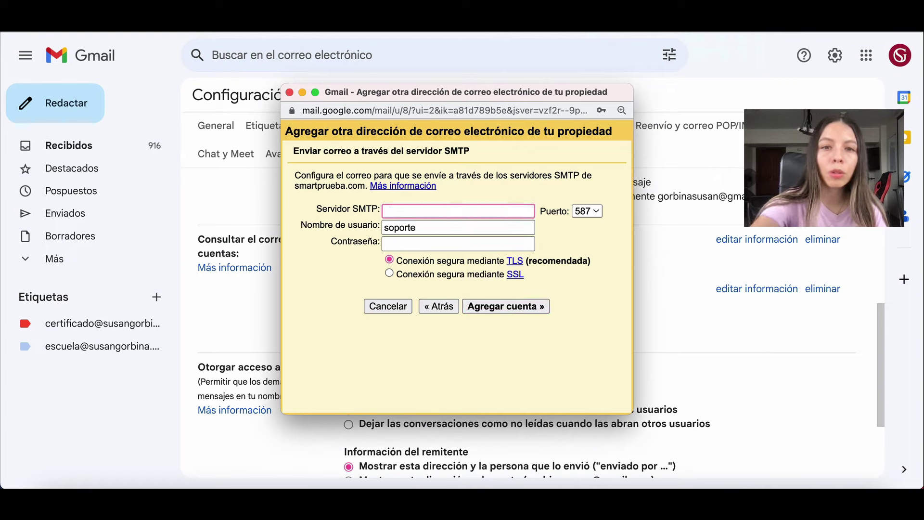
{"action": "key", "text": "super+v"}
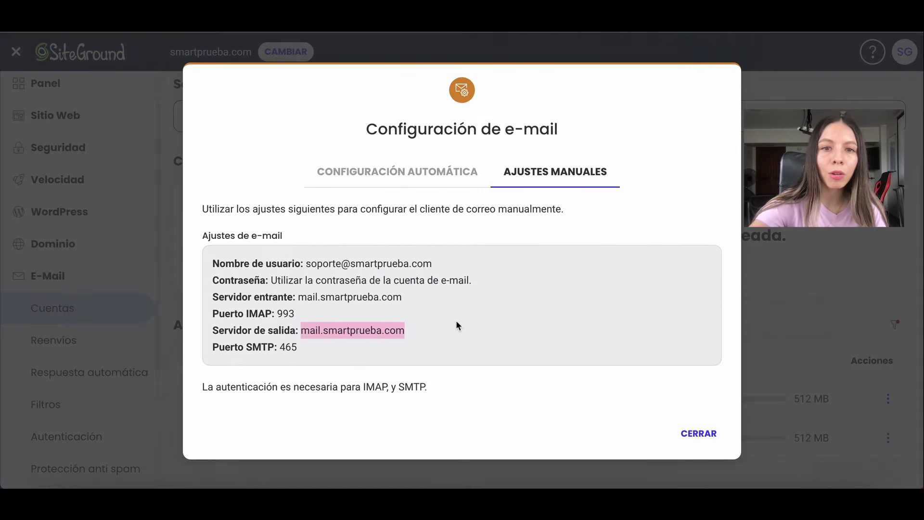
- Use the full soporte address as the SMTP username and enter the mailbox password
{"action": "left_click_drag", "start_coordinate": [307, 264], "coordinate": [430, 265]}
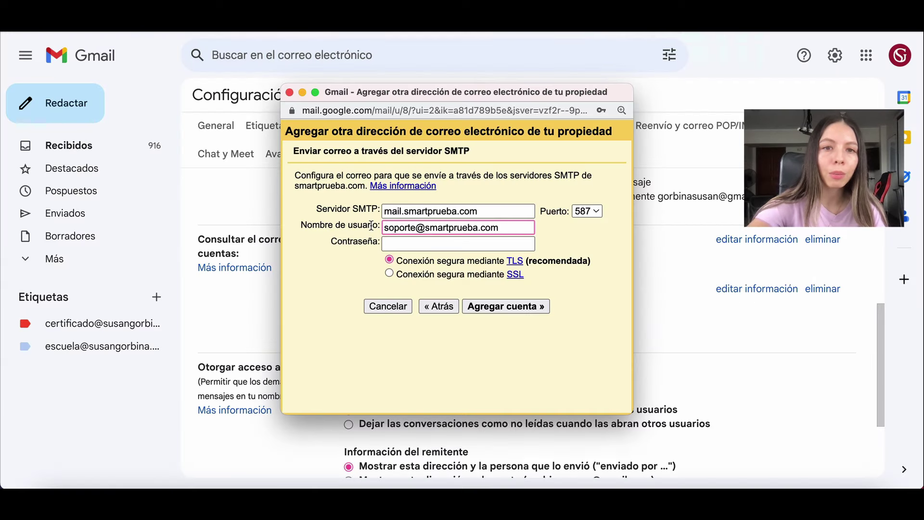
{"action": "left_click", "coordinate": [388, 239]}
{"action": "left_click", "coordinate": [404, 243]}
{"action": "type", "text": "•••"}
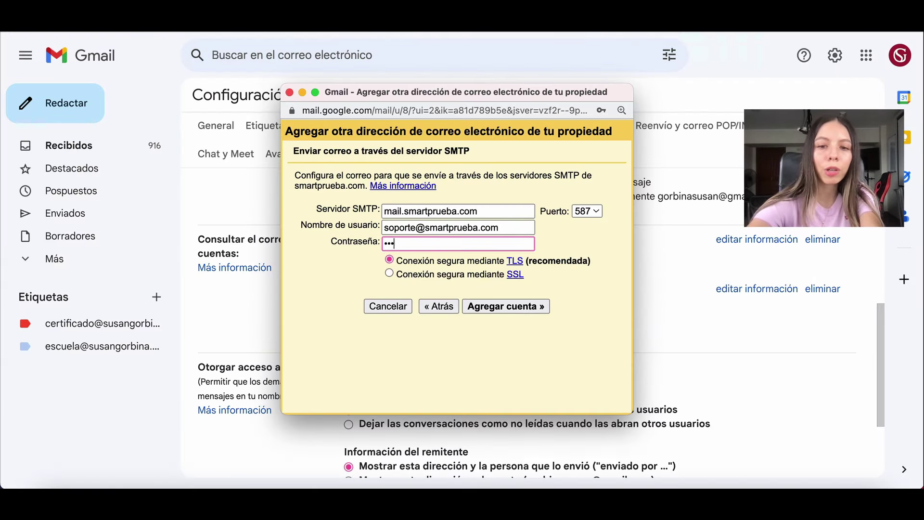
{"action": "type", "text": "••••••••••"}
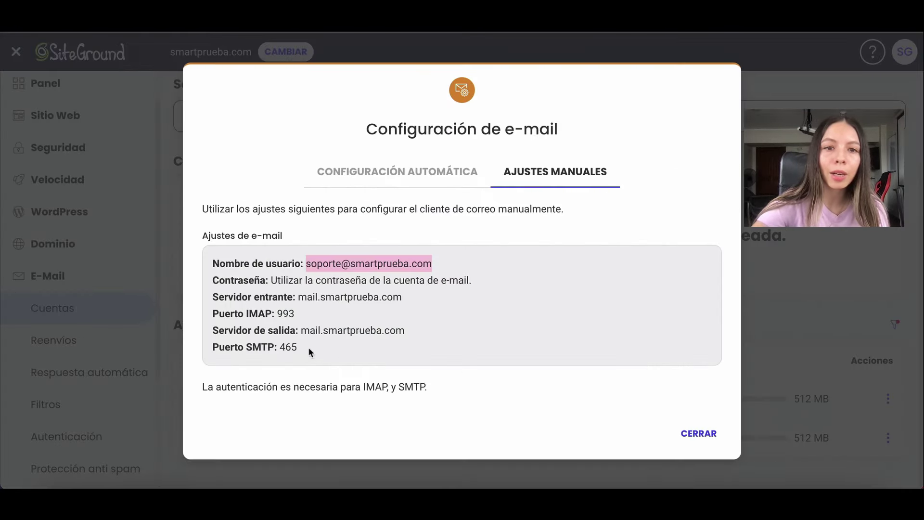
- Choose port 465 with SSL and submit the SMTP settings with 'Agregar cuenta »'
{"action": "left_click_drag", "start_coordinate": [278, 347], "coordinate": [297, 347]}
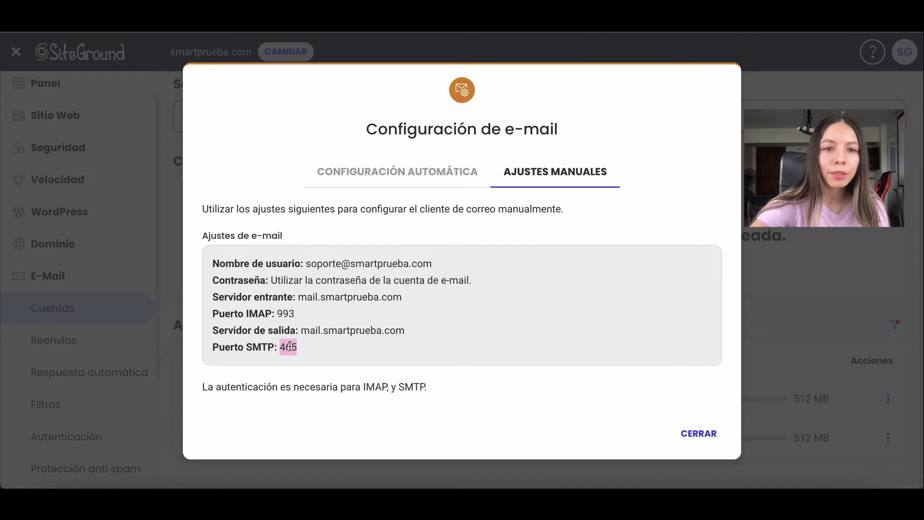
{"action": "left_click_drag", "start_coordinate": [211, 346], "coordinate": [289, 351]}
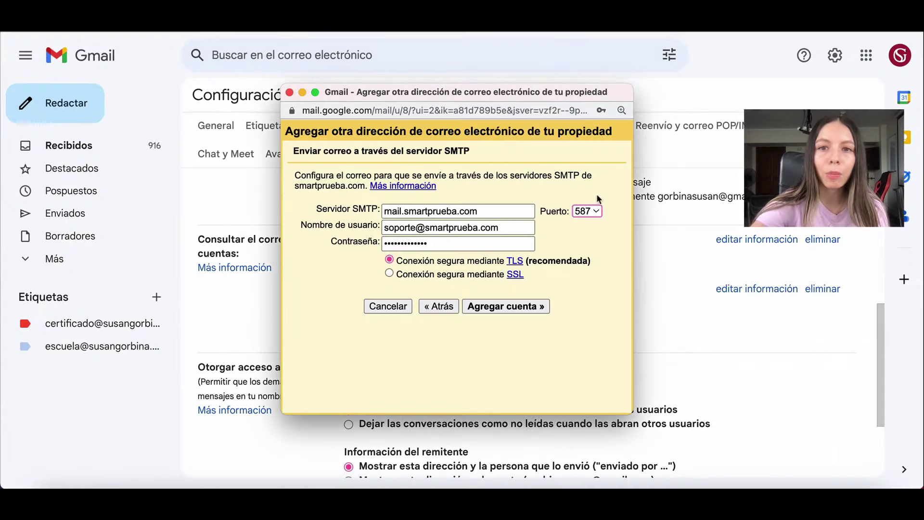
{"action": "left_click", "coordinate": [592, 209]}
{"action": "left_click", "coordinate": [590, 197]}
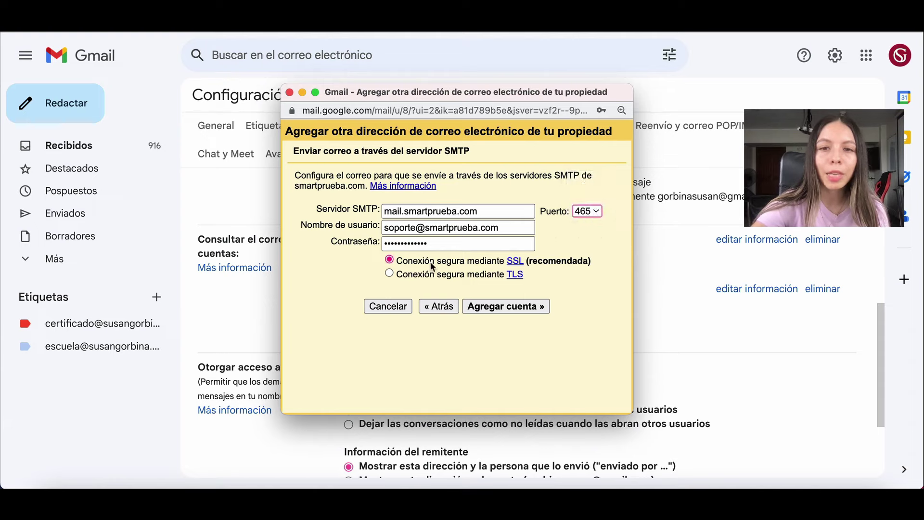
{"action": "left_click", "coordinate": [504, 310]}
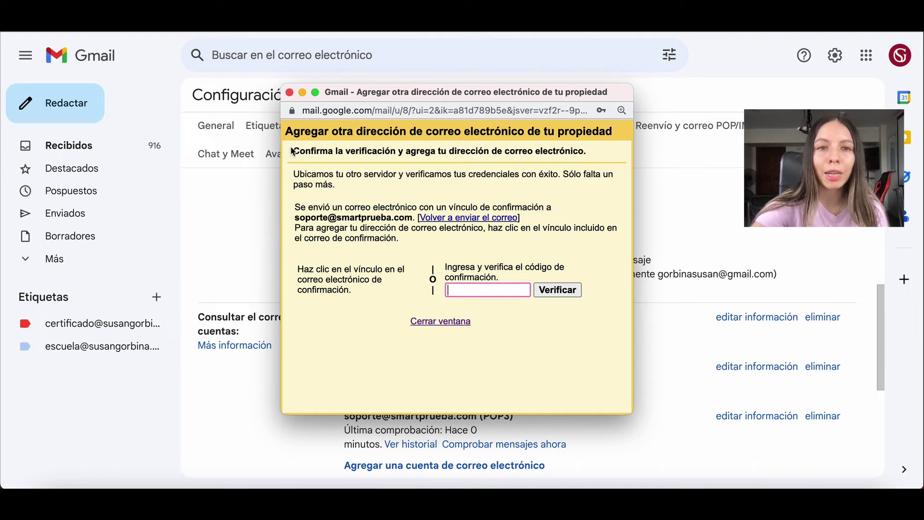
- Review the link-or-code verification options, then minimize the popup and return to Recibidos
{"action": "left_click_drag", "start_coordinate": [292, 151], "coordinate": [406, 152]}
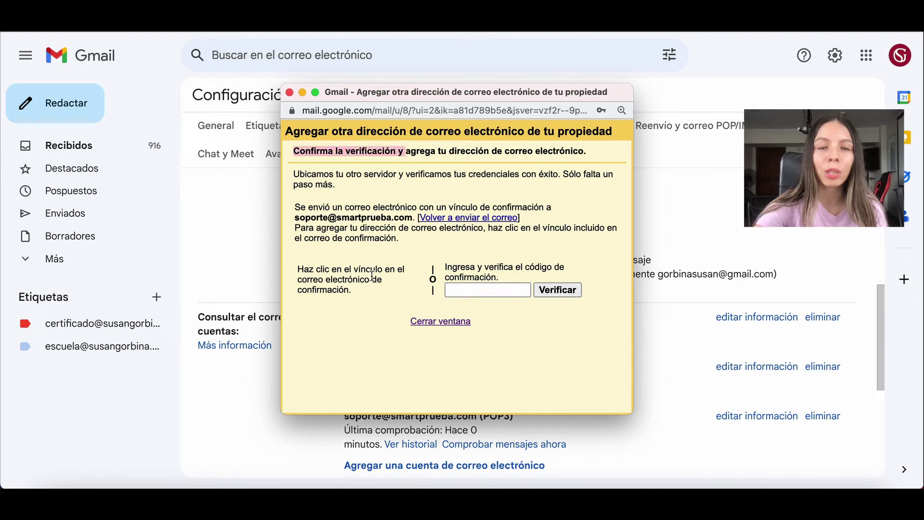
{"action": "left_click_drag", "start_coordinate": [298, 269], "coordinate": [344, 294]}
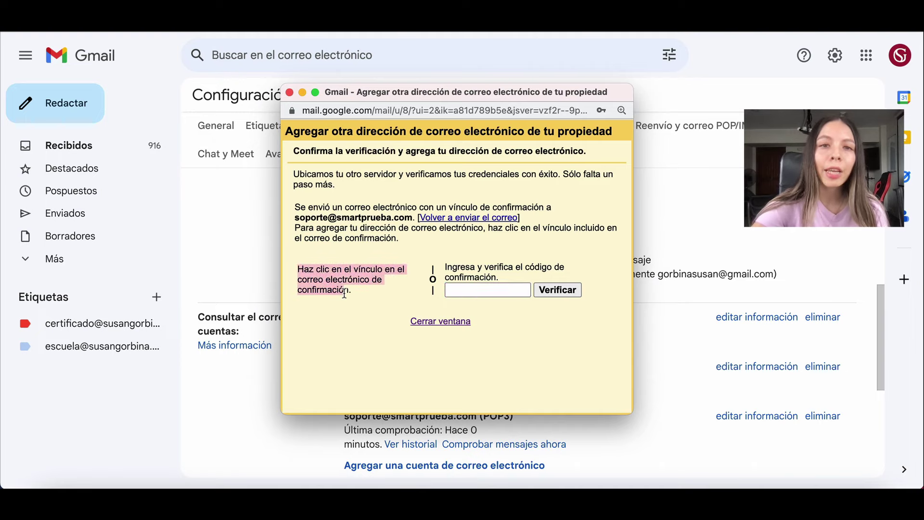
{"action": "left_click_drag", "start_coordinate": [446, 267], "coordinate": [501, 272]}
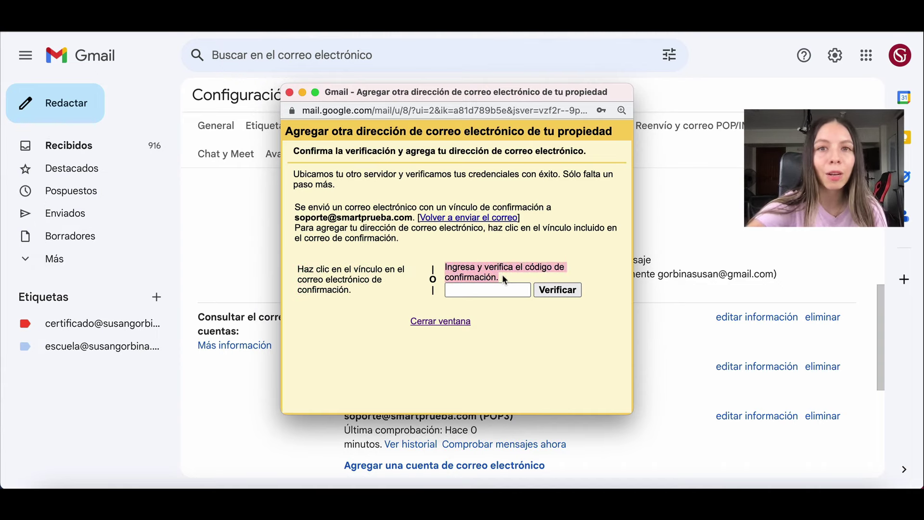
{"action": "left_click", "coordinate": [502, 276]}
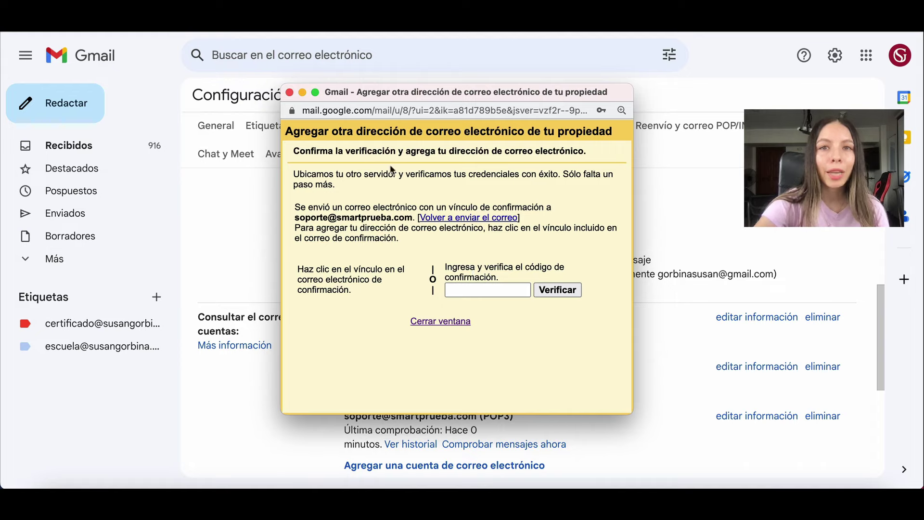
{"action": "left_click", "coordinate": [302, 92]}
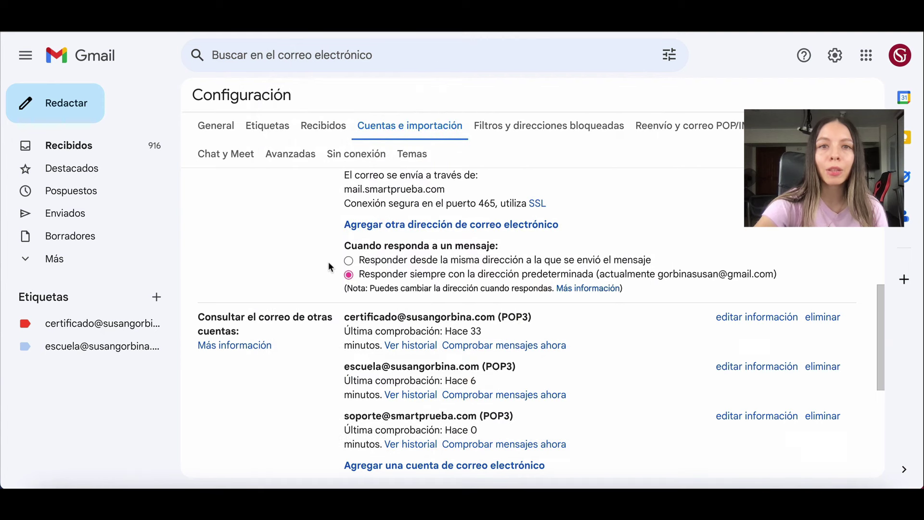
{"action": "left_click", "coordinate": [69, 145]}
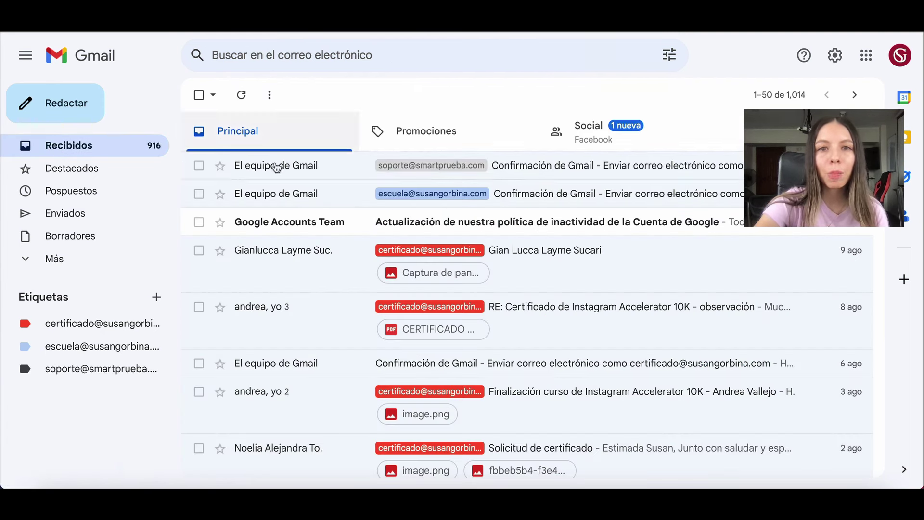
- Copy the confirmation email's code into the restored popup, submit Verificar, and return to the inbox
{"action": "left_click", "coordinate": [304, 169]}
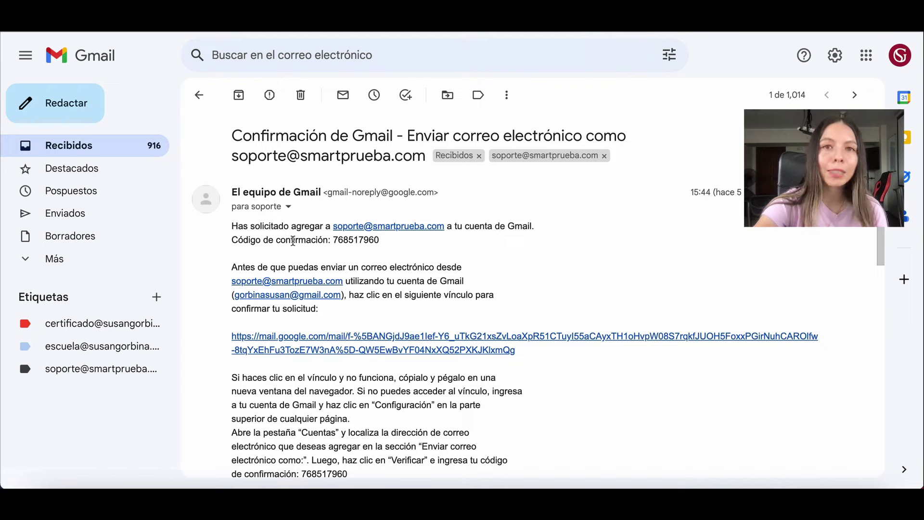
{"action": "left_click_drag", "start_coordinate": [332, 240], "coordinate": [398, 244]}
{"action": "key", "text": "super+c"}
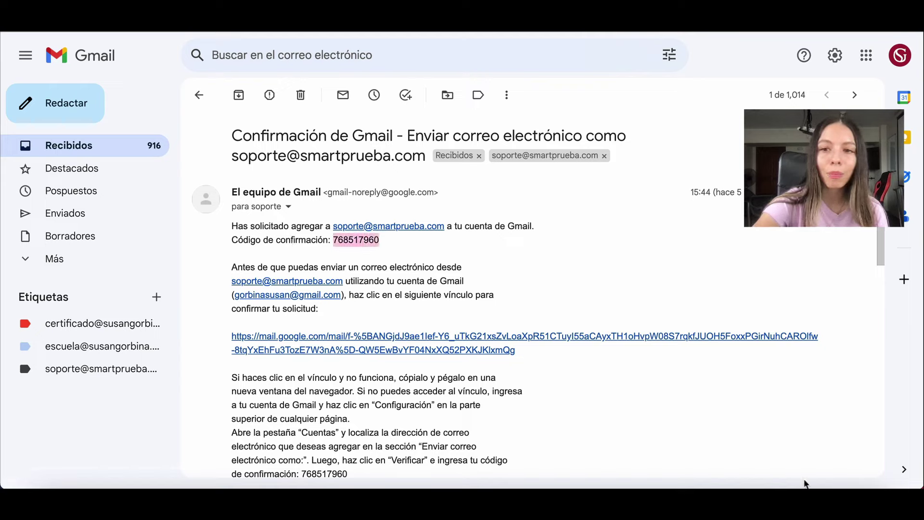
{"action": "left_click", "coordinate": [823, 463]}
{"action": "left_click", "coordinate": [488, 294]}
{"action": "key", "text": "super+v"}
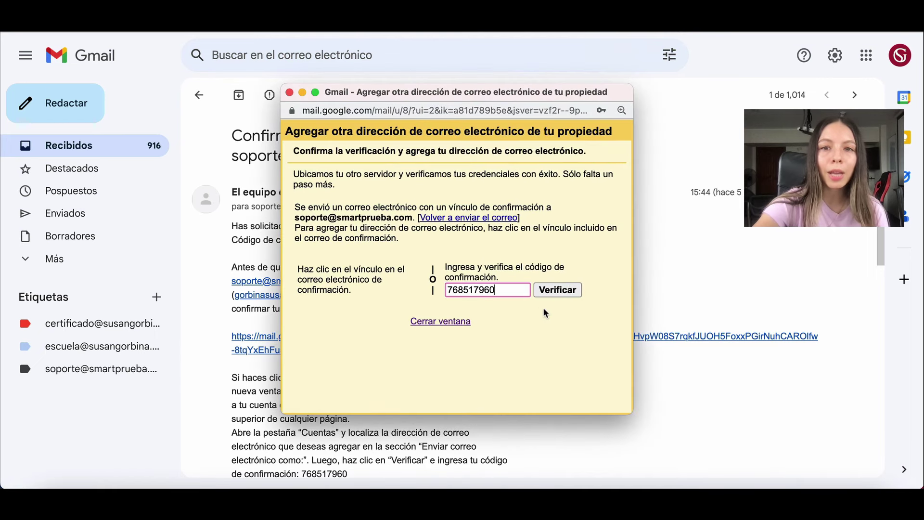
{"action": "left_click", "coordinate": [556, 291]}
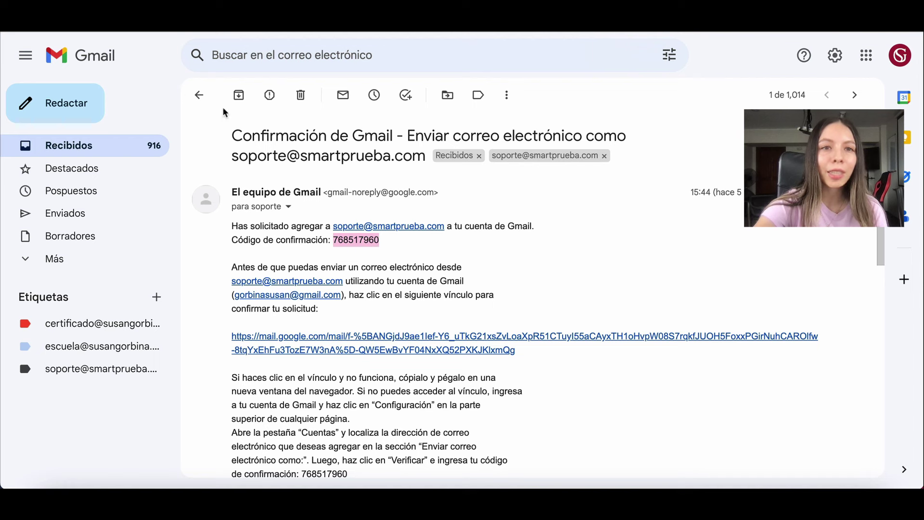
{"action": "left_click", "coordinate": [202, 100]}
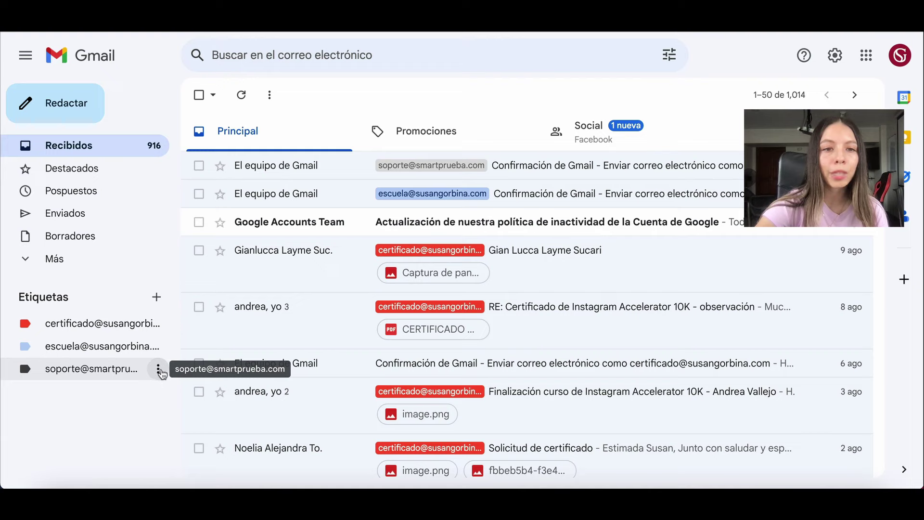
- Give the soporte label a dark green color
{"action": "left_click", "coordinate": [159, 369]}
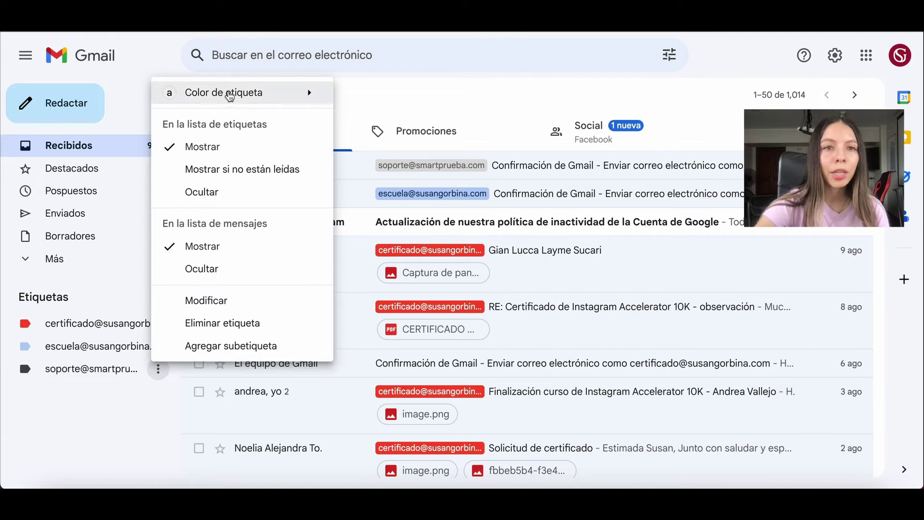
{"action": "mouse_move", "coordinate": [233, 94]}
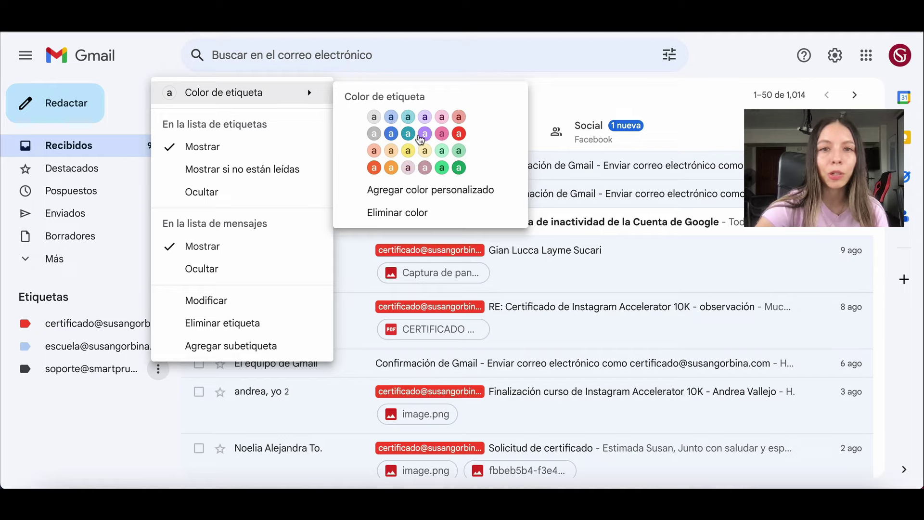
{"action": "left_click", "coordinate": [460, 171]}
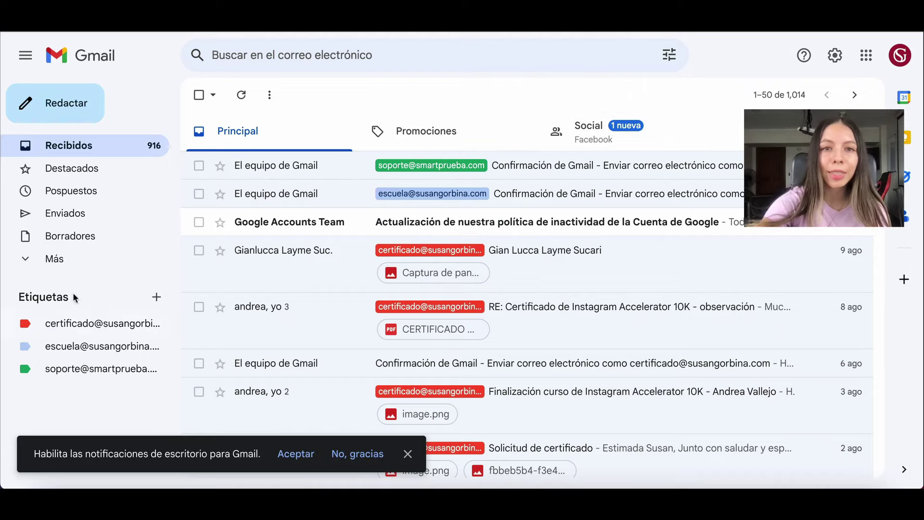
- Check the labels list in Settings > Etiquetas, then open the certificado label's emails
{"action": "left_click", "coordinate": [835, 54]}
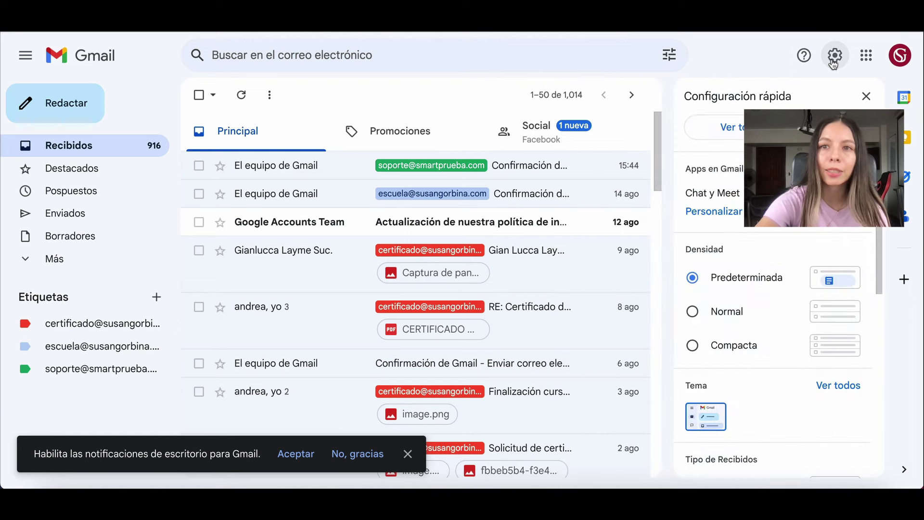
{"action": "left_click", "coordinate": [760, 127]}
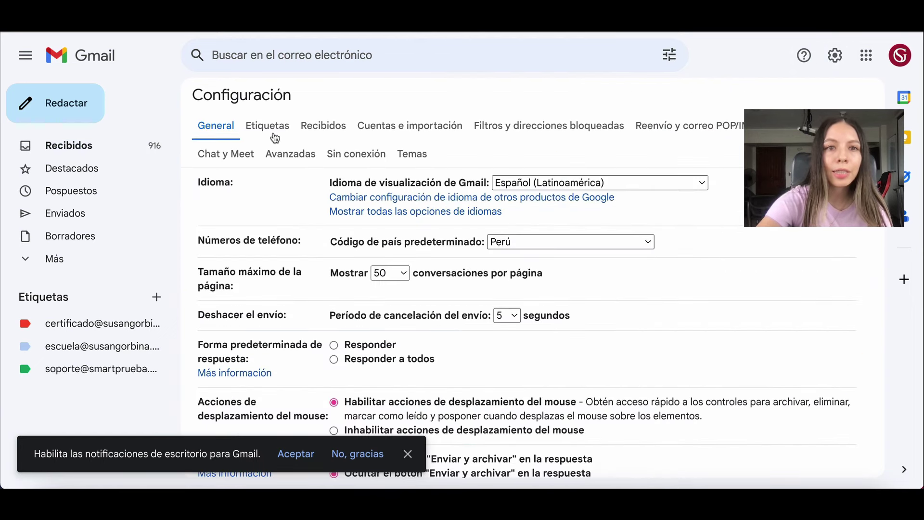
{"action": "left_click", "coordinate": [275, 137]}
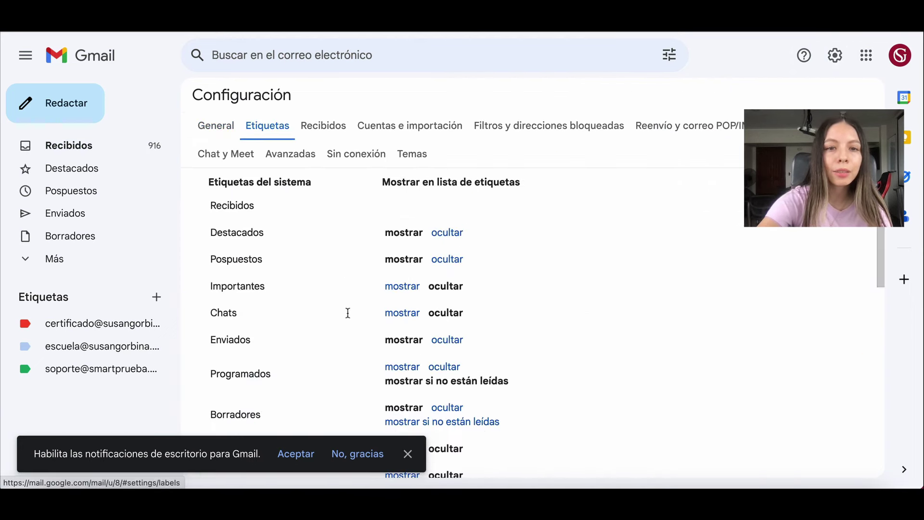
{"action": "scroll", "coordinate": [348, 298], "scroll_direction": "down", "scroll_amount": 7}
{"action": "scroll", "coordinate": [350, 289], "scroll_direction": "down", "scroll_amount": 2}
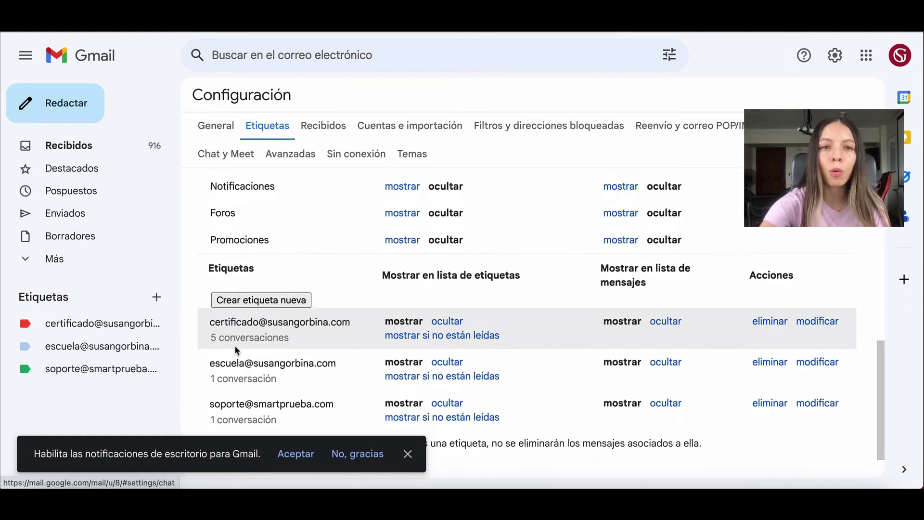
{"action": "scroll", "coordinate": [235, 345], "scroll_direction": "up", "scroll_amount": 1}
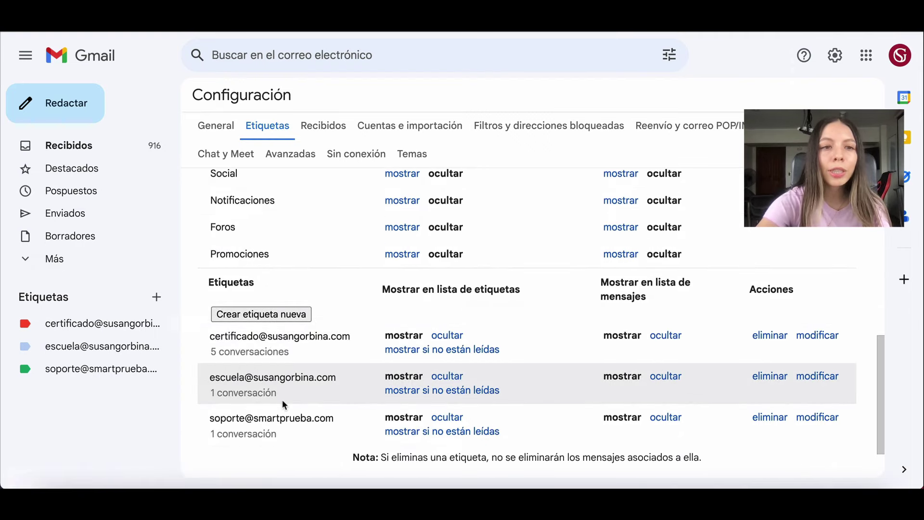
{"action": "left_click", "coordinate": [71, 327]}
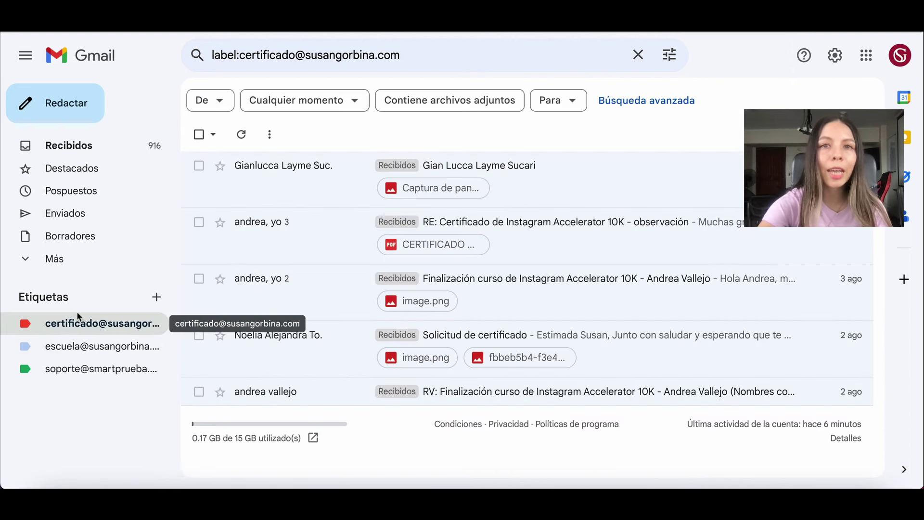
- Browse the escuela and soporte label views, then go back to Recibidos
{"action": "left_click", "coordinate": [73, 345]}
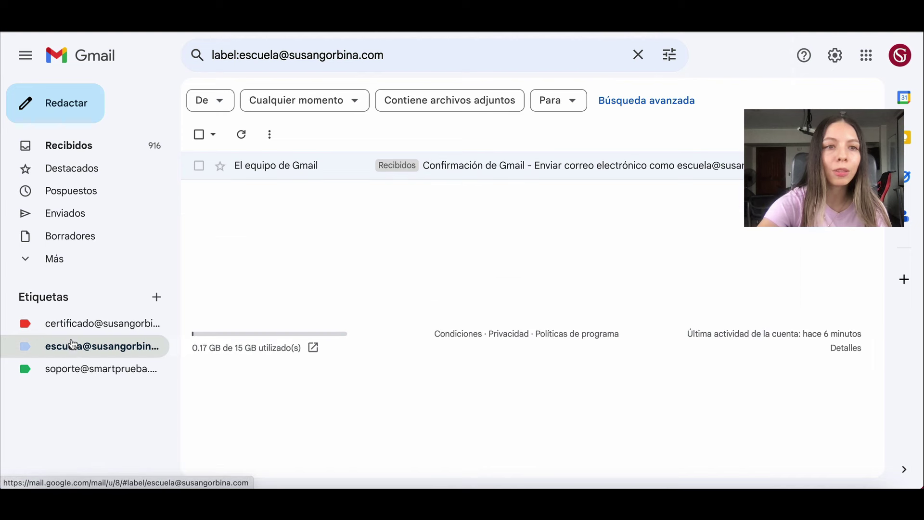
{"action": "left_click", "coordinate": [73, 367]}
{"action": "left_click", "coordinate": [56, 149]}
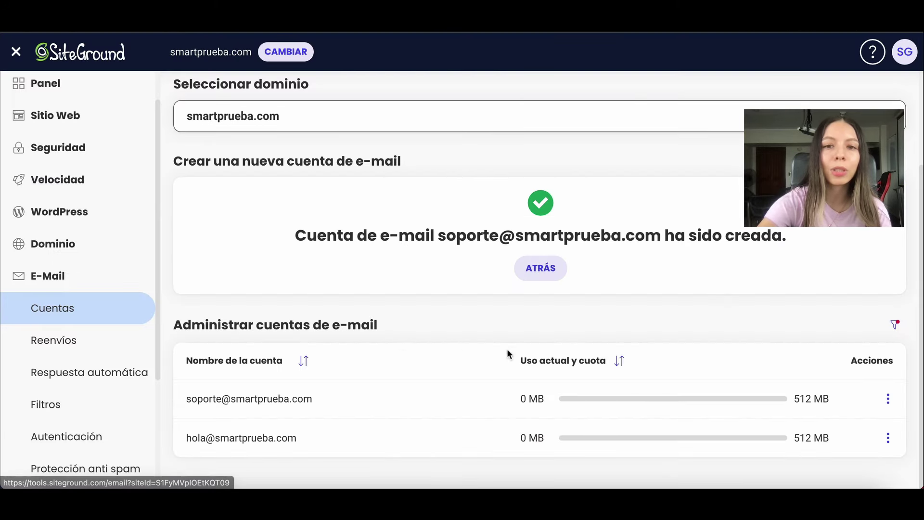
- Dismiss the account-created message, go back to the account area, and open smartprueba.com's site tools
{"action": "left_click", "coordinate": [887, 401]}
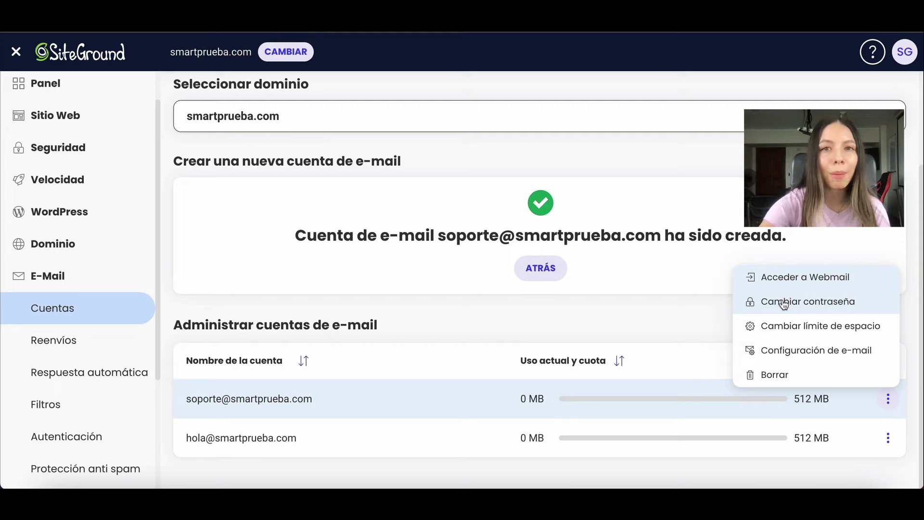
{"action": "left_click", "coordinate": [540, 268]}
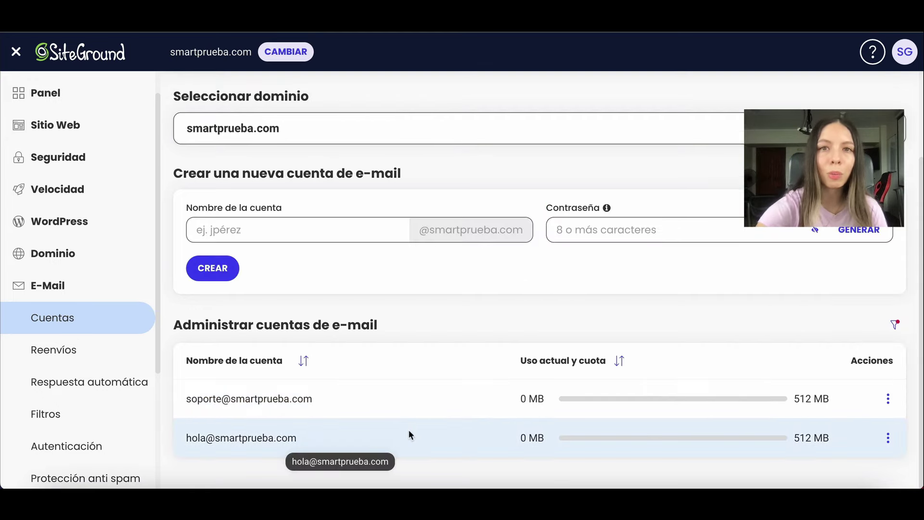
{"action": "scroll", "coordinate": [68, 183], "scroll_direction": "up", "scroll_amount": 1}
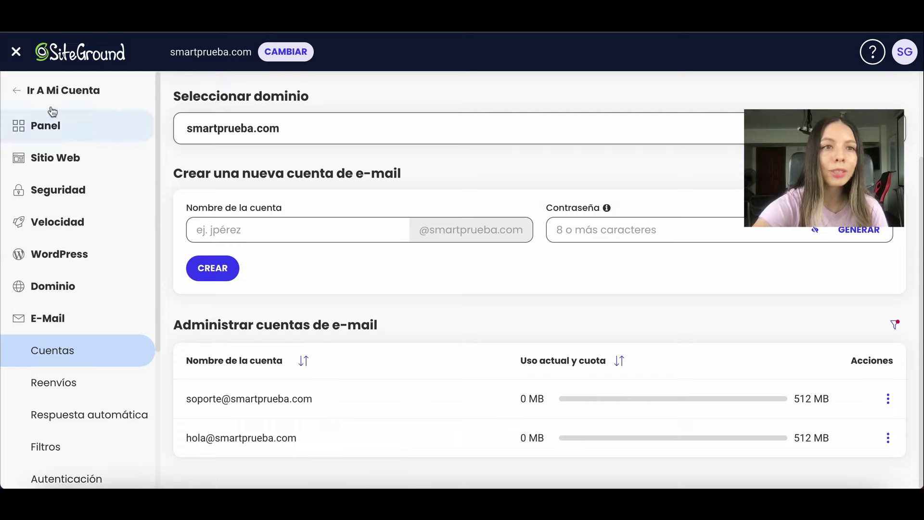
{"action": "left_click", "coordinate": [15, 95]}
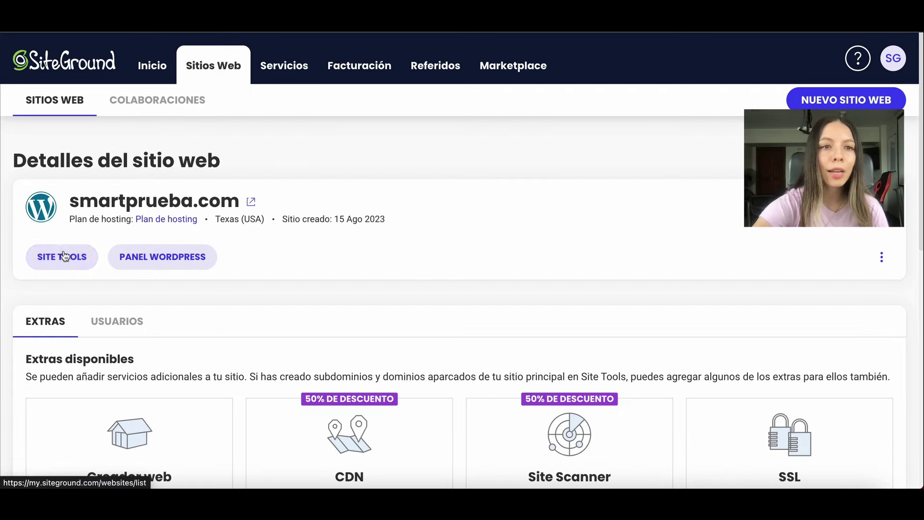
{"action": "left_click", "coordinate": [63, 259]}
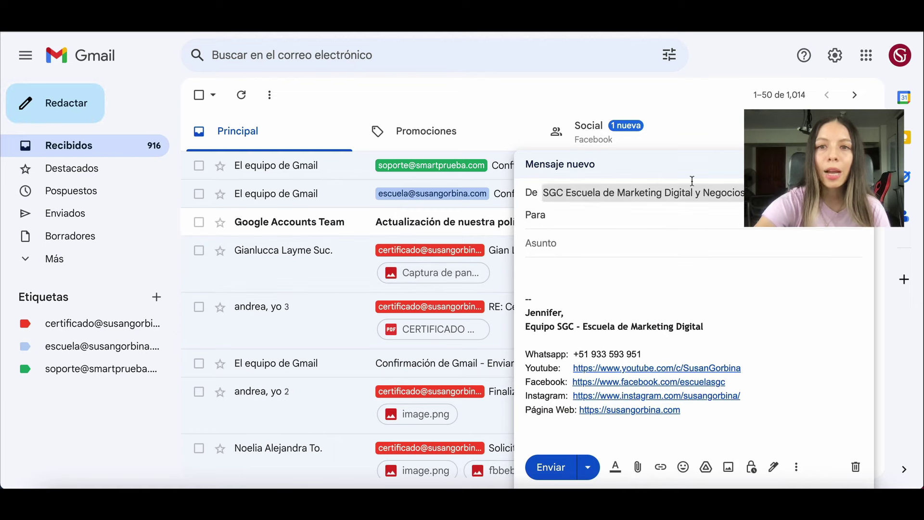
- Set the new message's De field to the soporte address, then move into the subject and body
{"action": "left_click", "coordinate": [599, 197]}
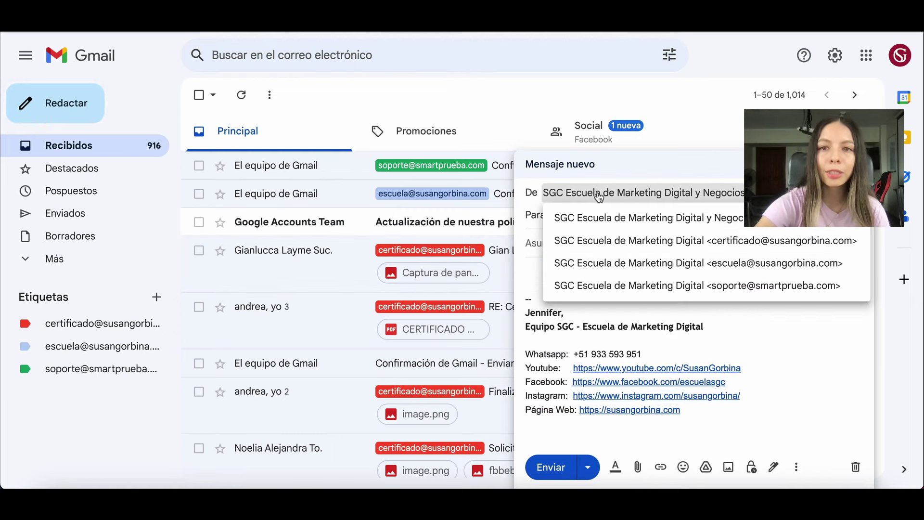
{"action": "left_click", "coordinate": [633, 284]}
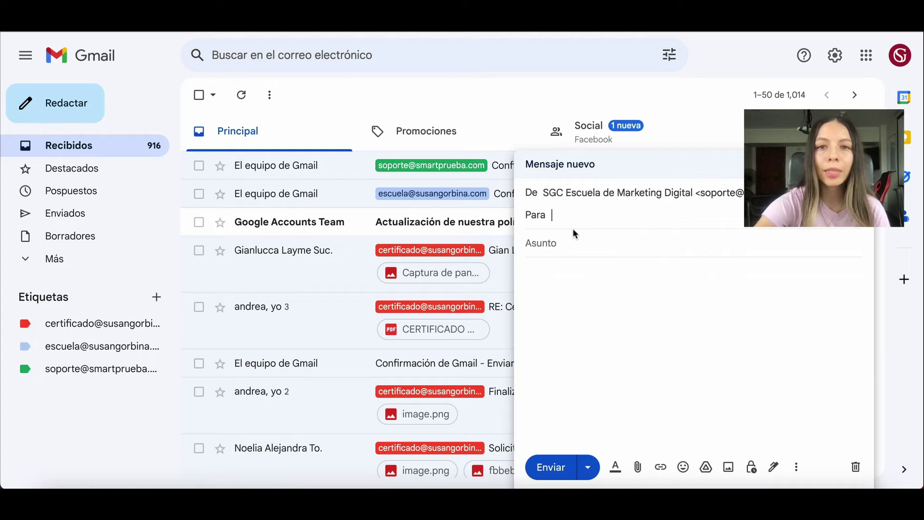
{"action": "left_click", "coordinate": [565, 242]}
{"action": "left_click", "coordinate": [564, 324]}
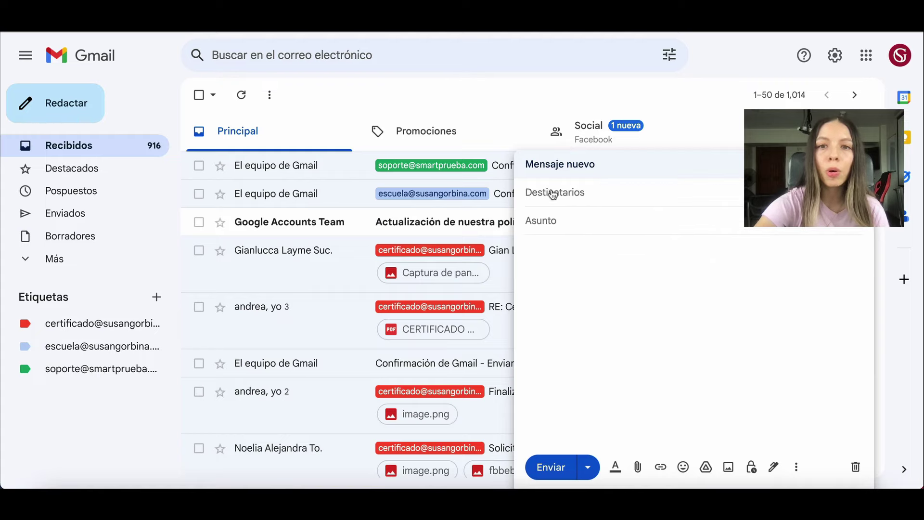